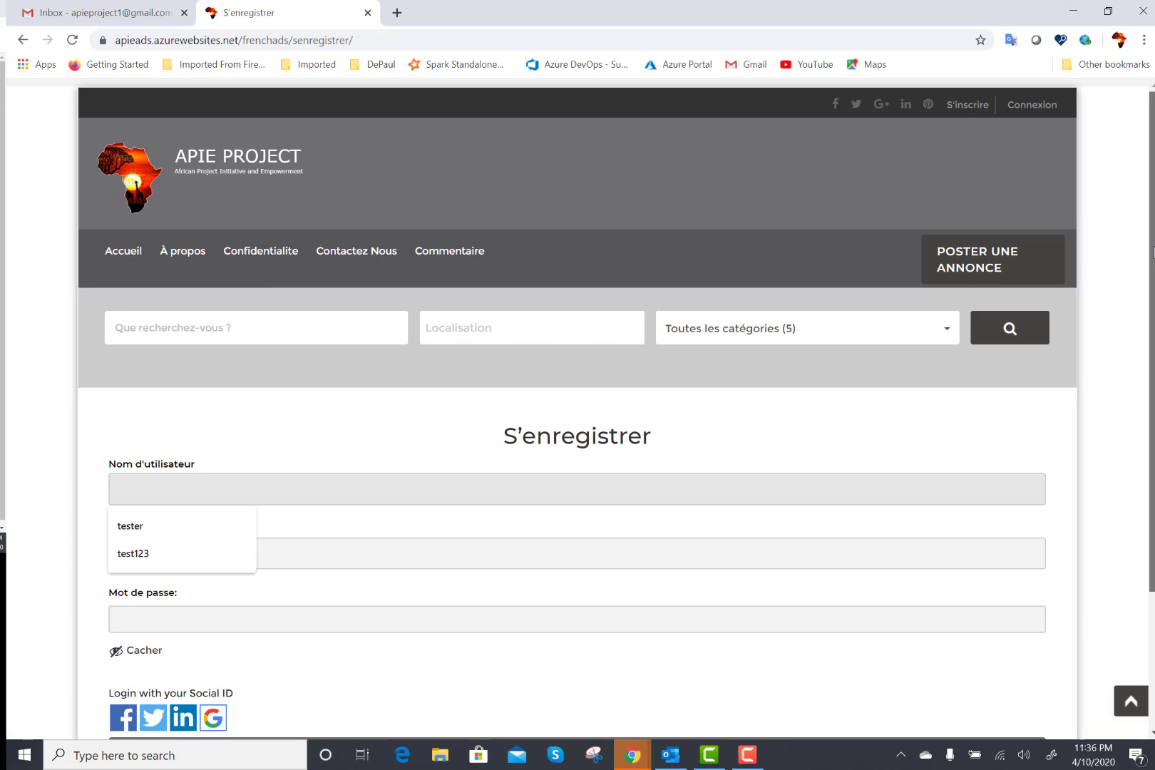
Sign in with the first Google account, maximize the window, then log out of the site.
scroll(560, 523, down, 1)
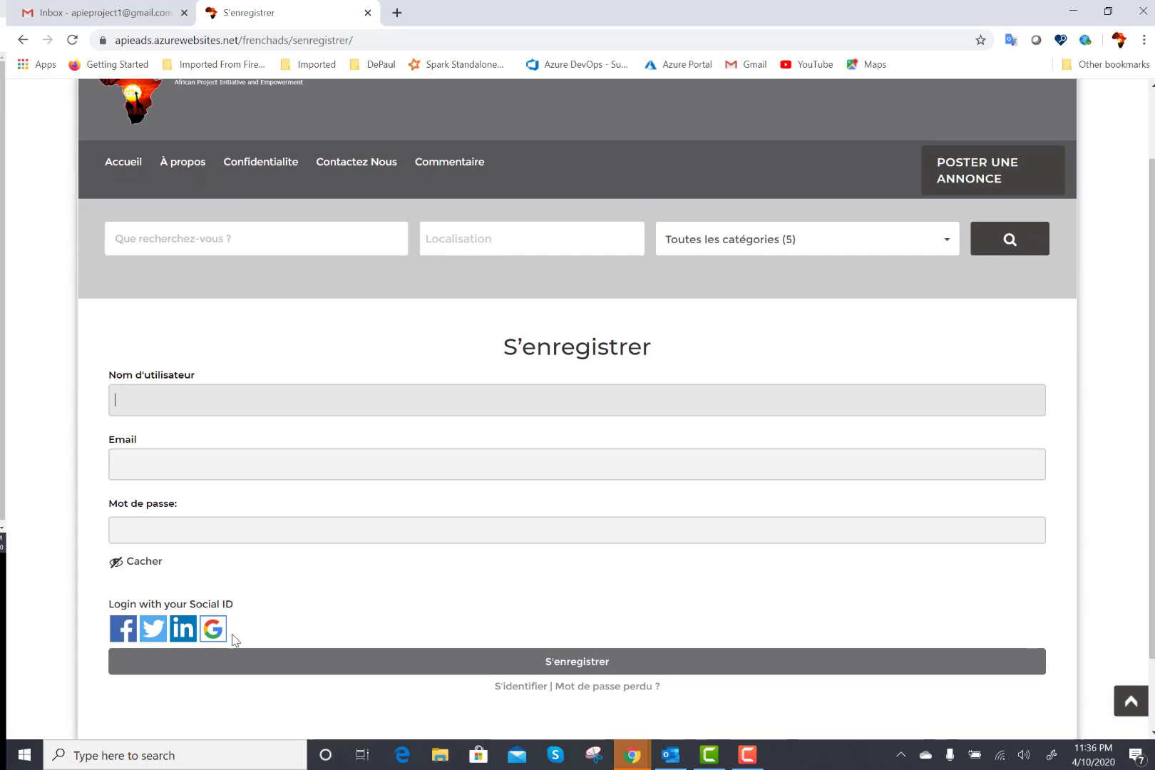
click(214, 630)
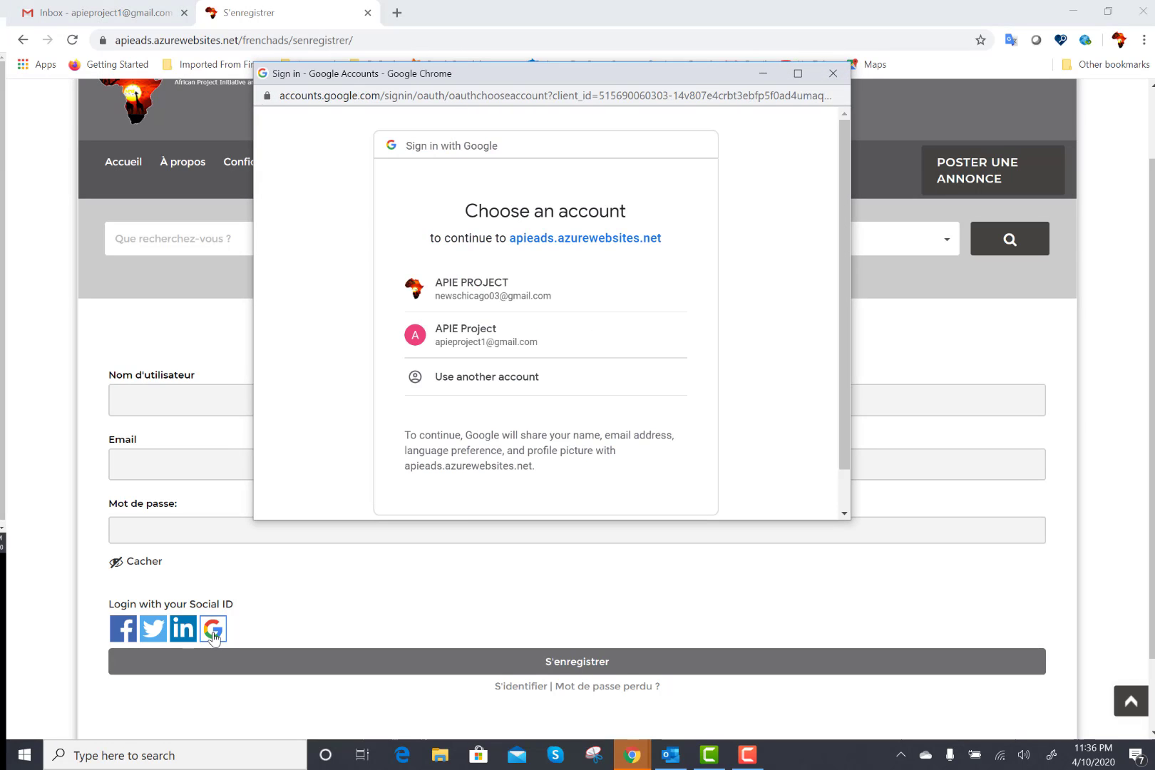
click(506, 299)
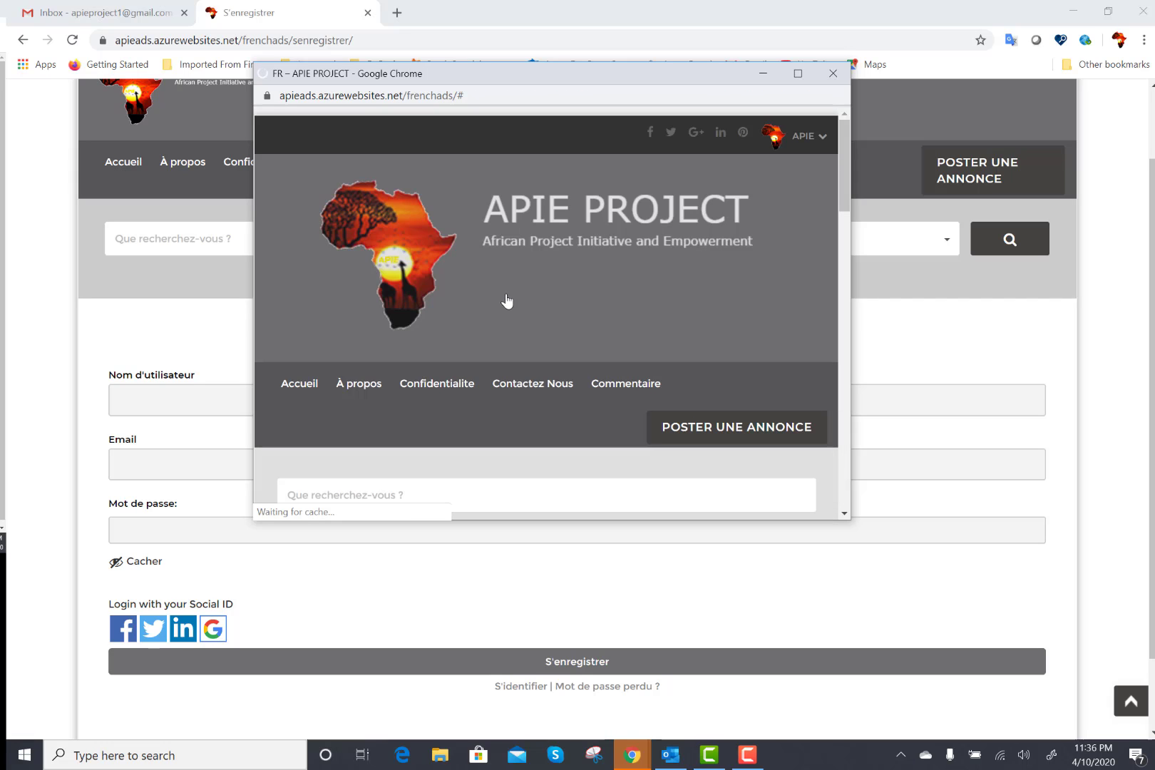
click(798, 73)
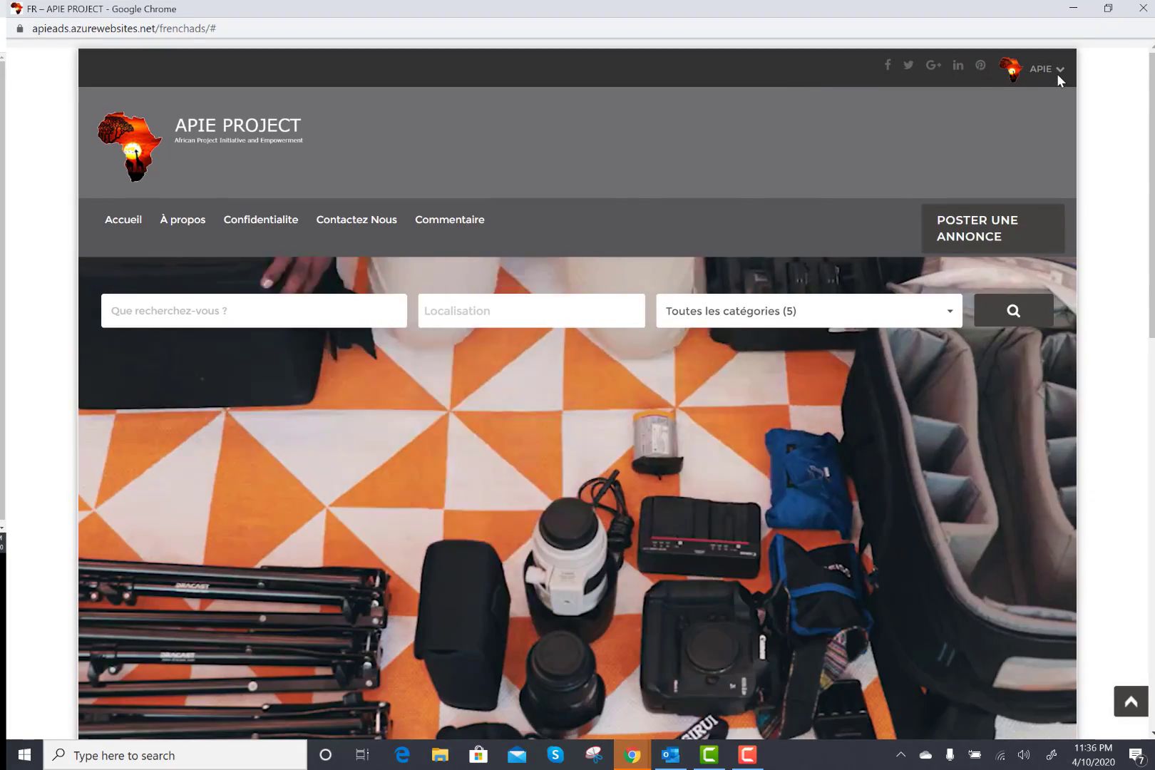
click(1058, 74)
click(934, 180)
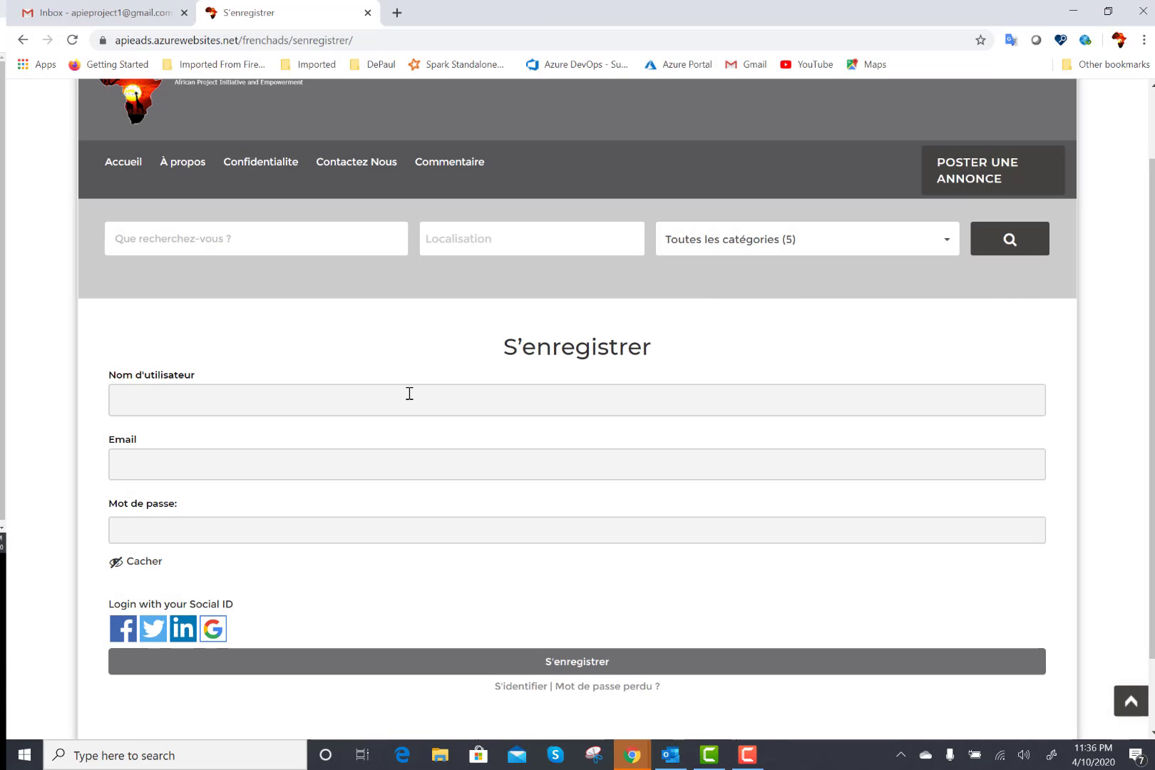
Fill the username with a saved suggestion, trimming its last two digits.
click(254, 404)
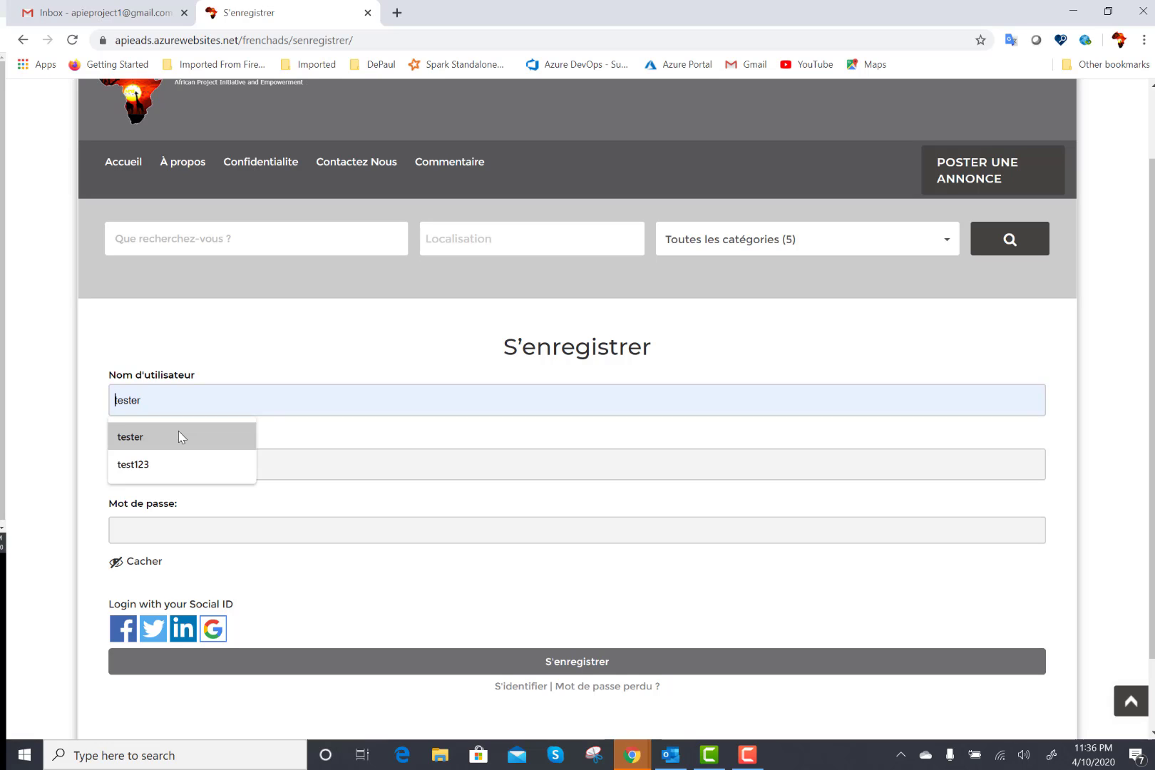
click(162, 456)
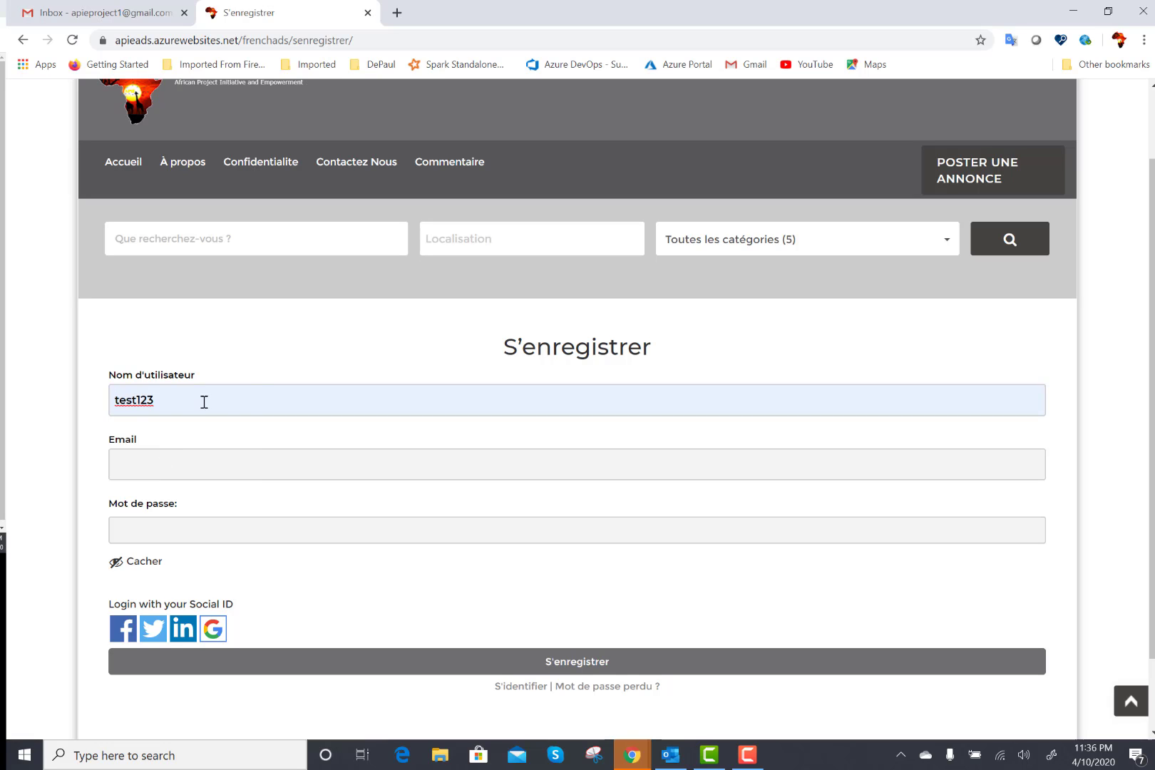
drag(141, 399, 163, 398)
key(BackSpace)
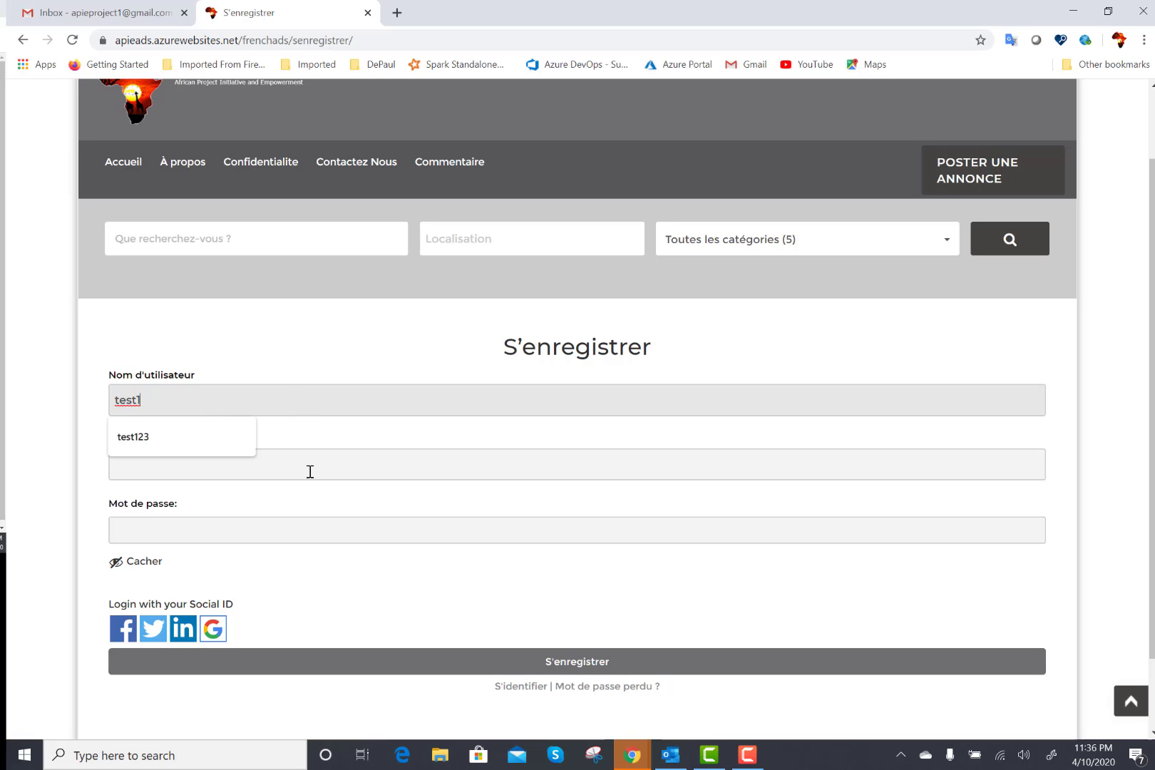
Enter the project's e-mail address and a password in the registration form.
click(310, 471)
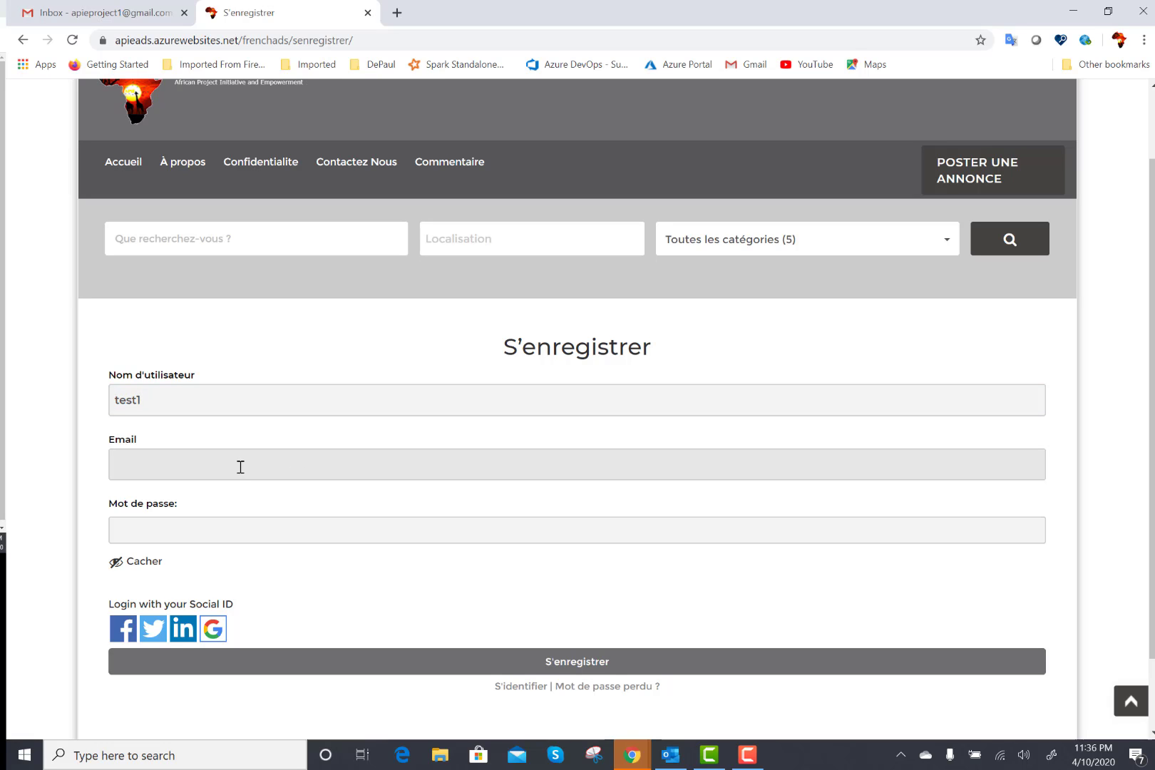
click(236, 528)
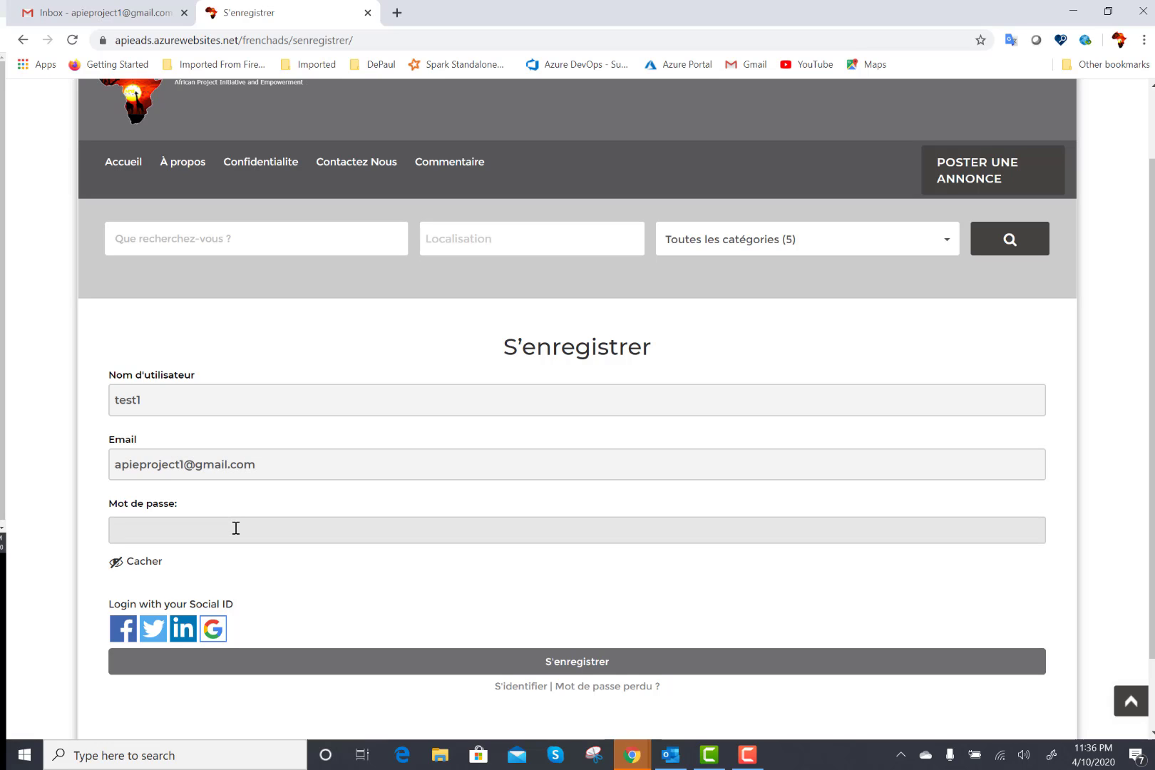
text(••••)
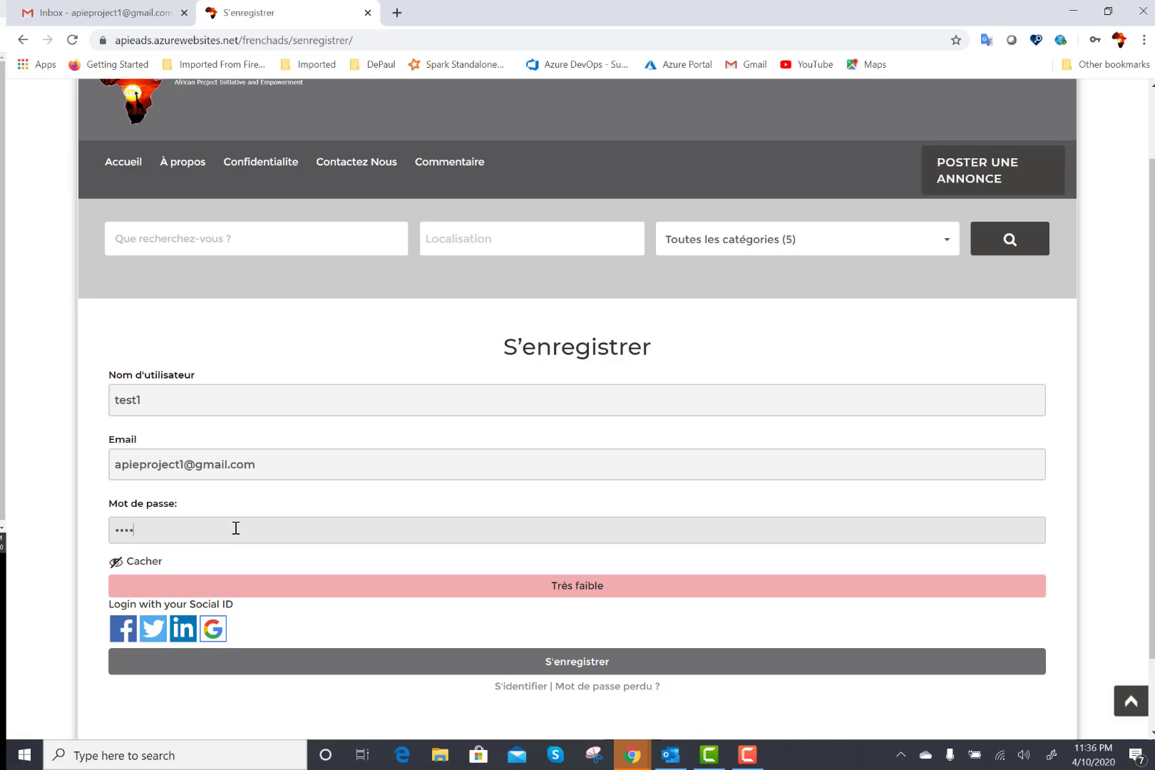
text(••••)
Submit the S'enregistrer form and highlight the resulting success message on the sign-in page.
click(510, 668)
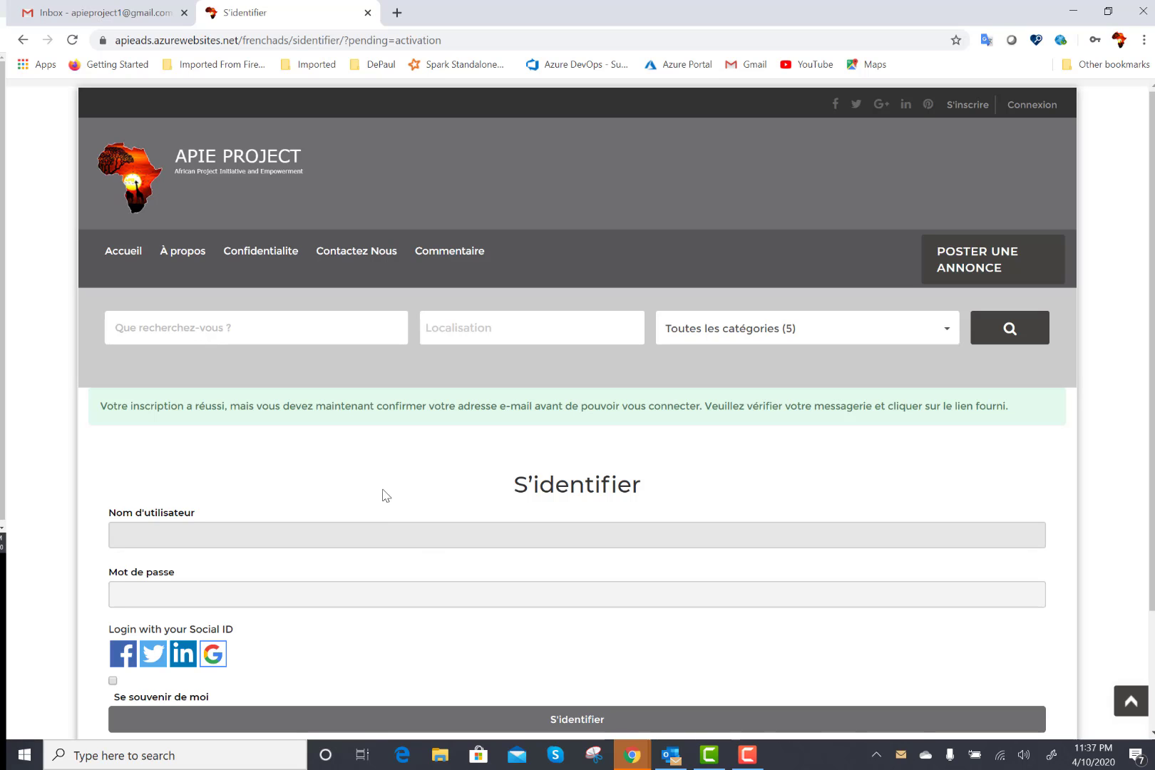
drag(107, 407, 523, 413)
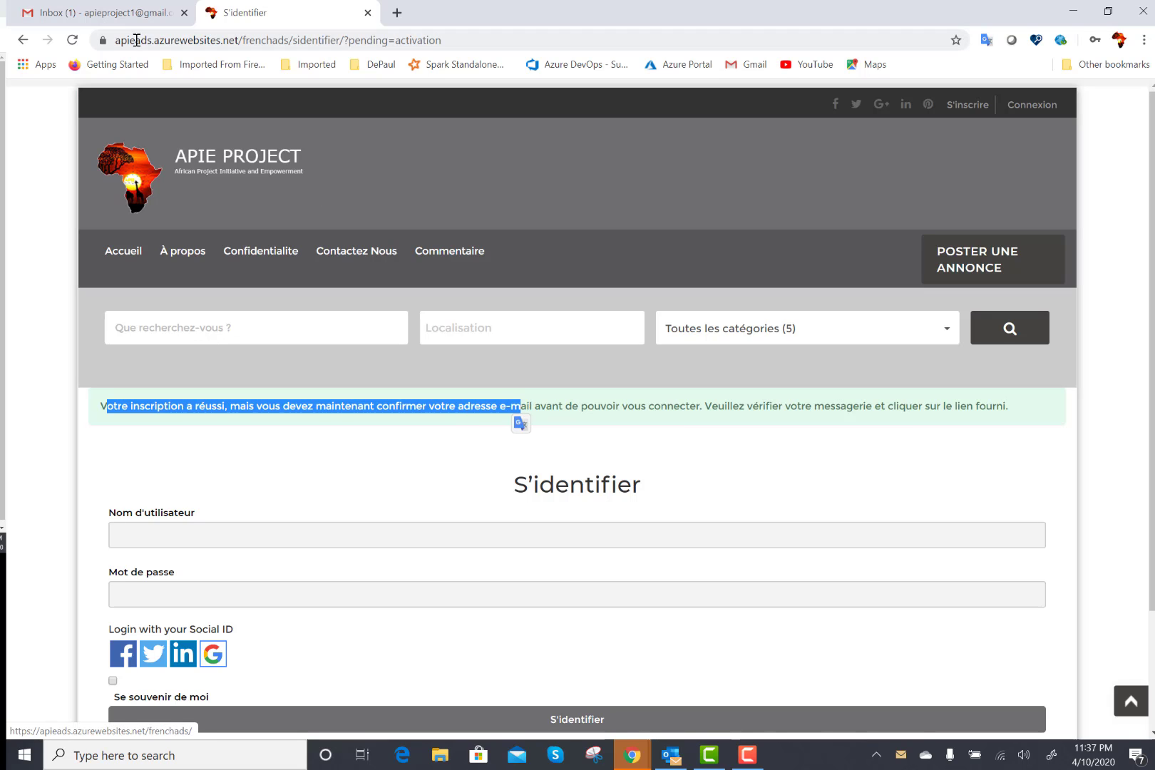
Open the Activez votre compte e-mail in Gmail and follow its activation link.
click(114, 17)
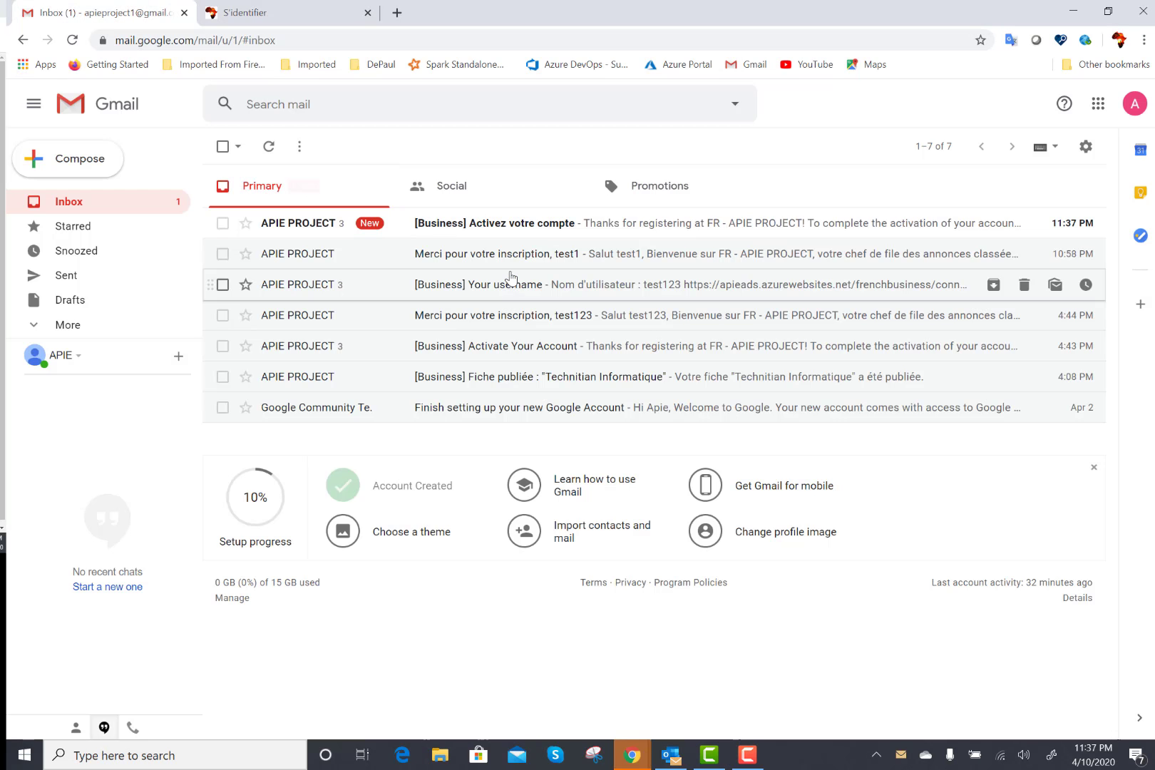
click(527, 225)
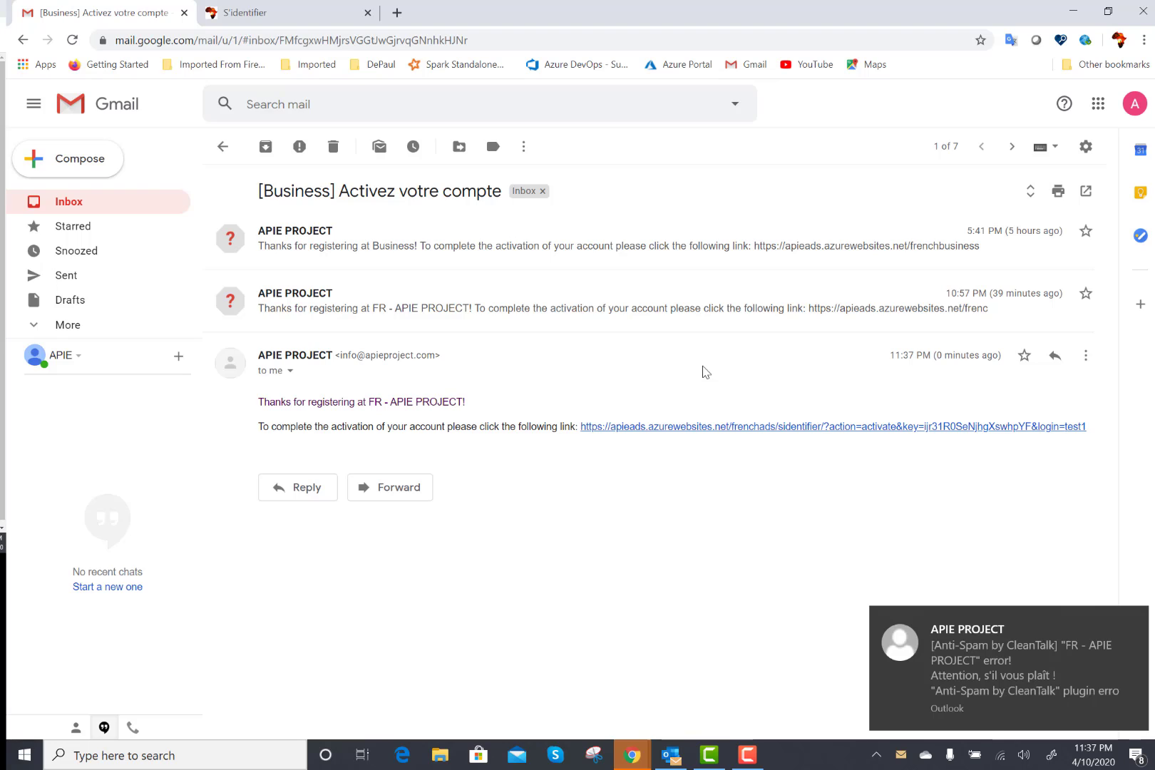
click(700, 427)
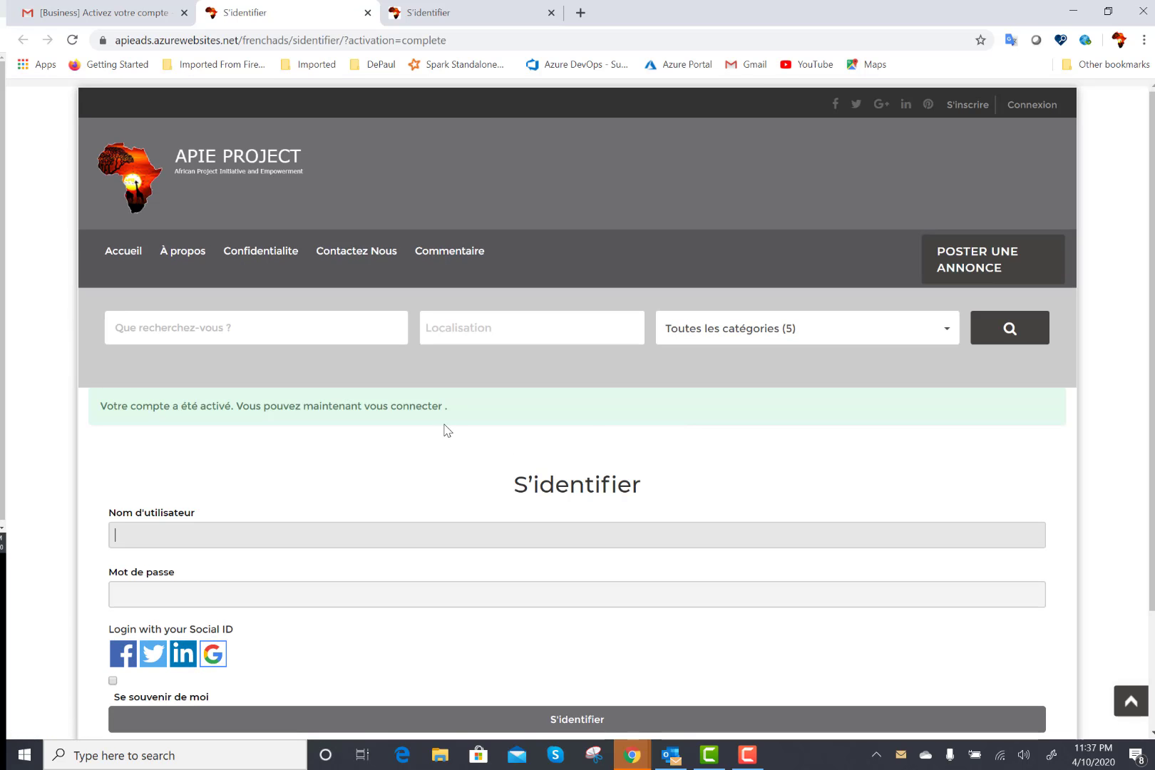
Sign in with the new account's saved username and its password.
click(312, 536)
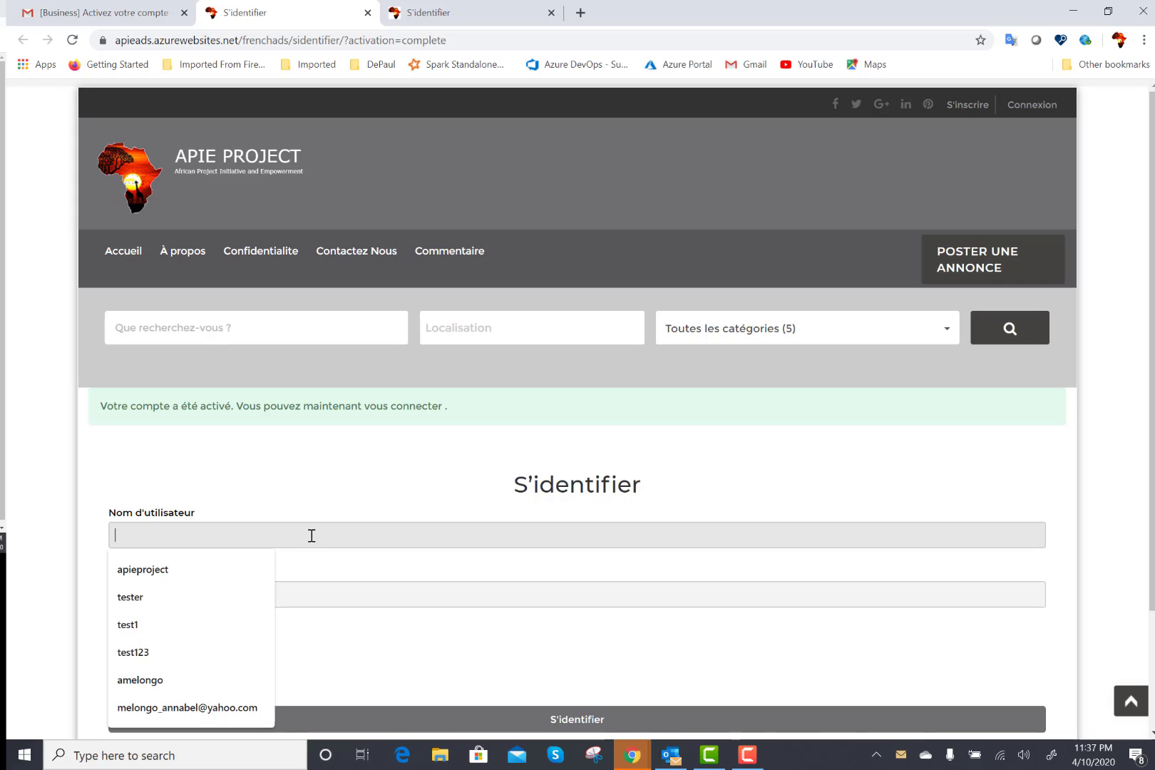
click(152, 622)
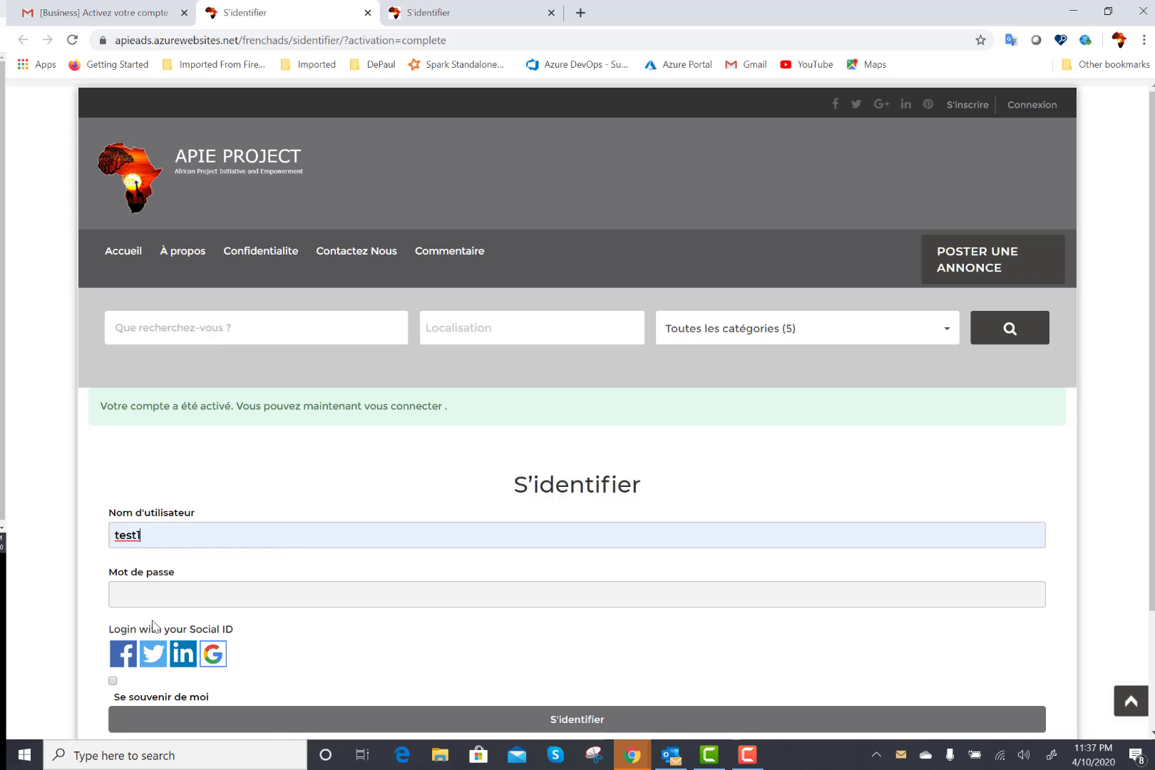
click(196, 593)
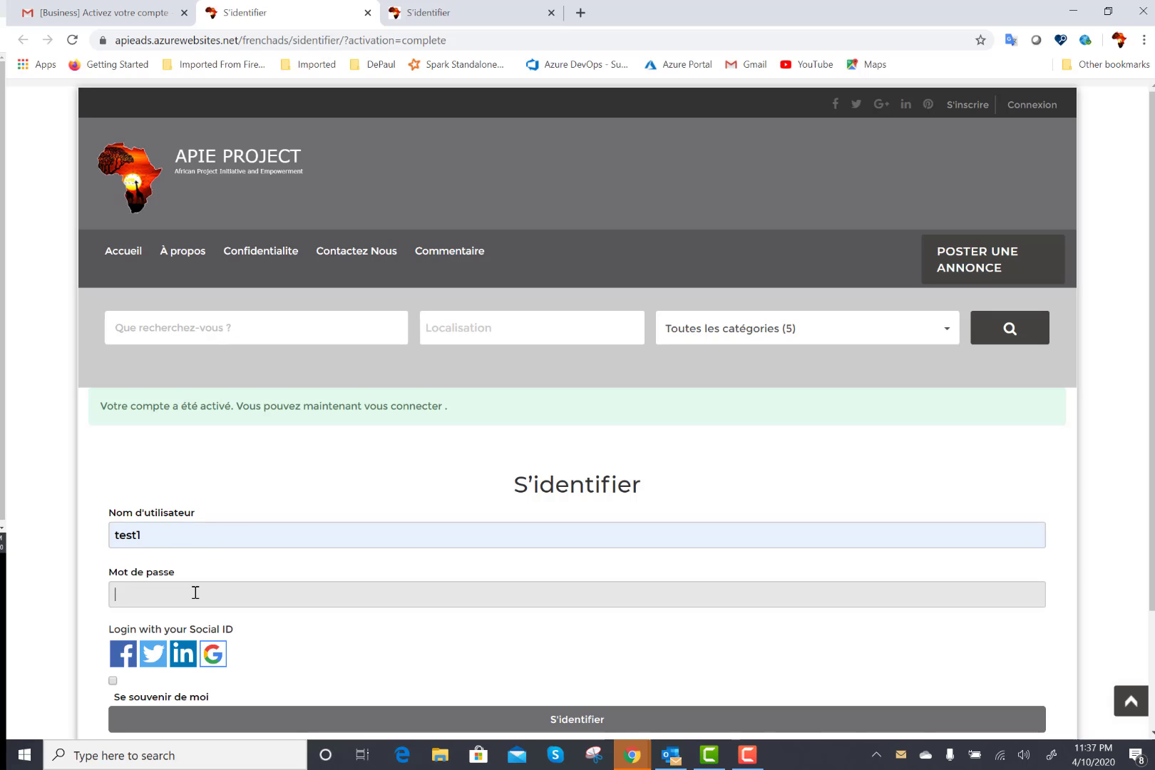
text(••)
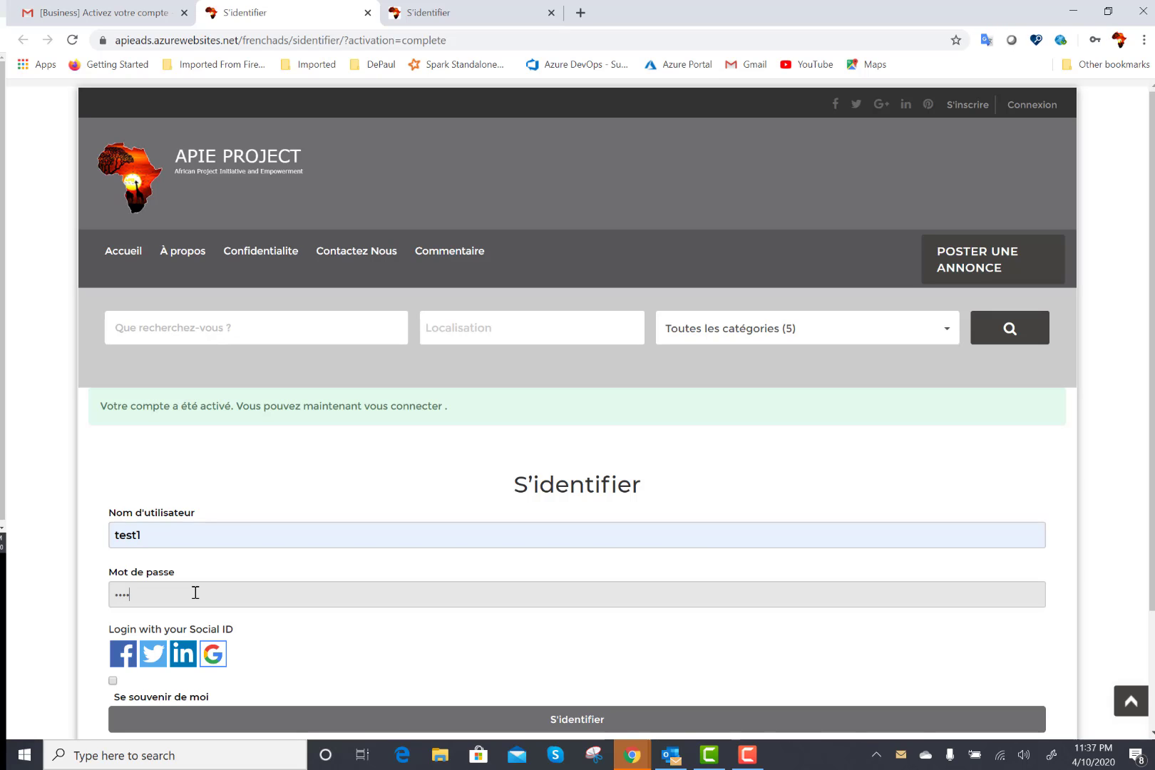
text(••)
click(536, 721)
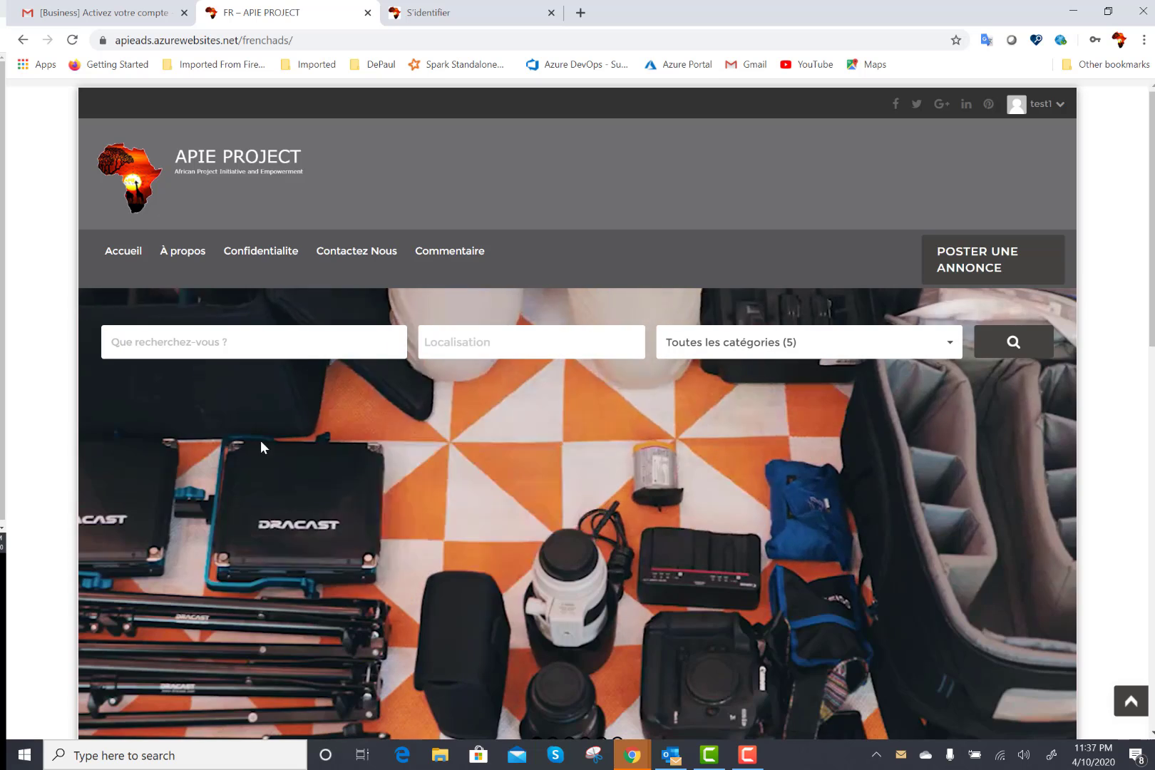
click(86, 13)
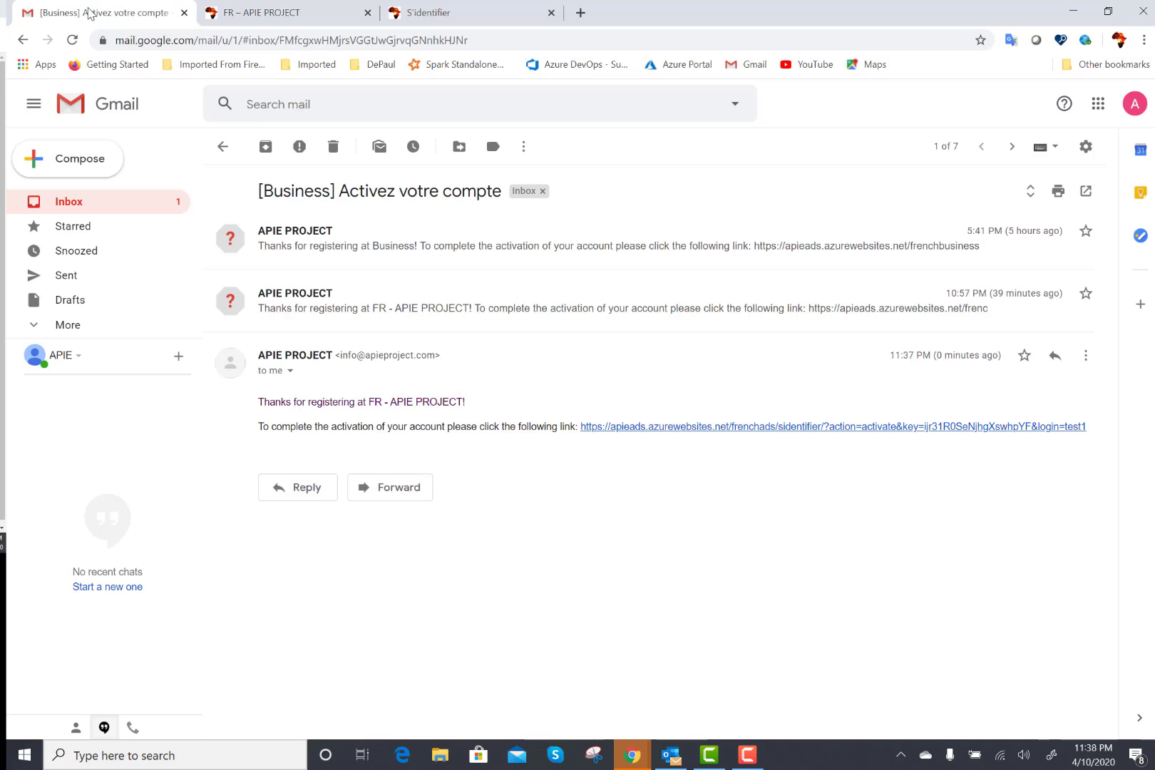
click(72, 207)
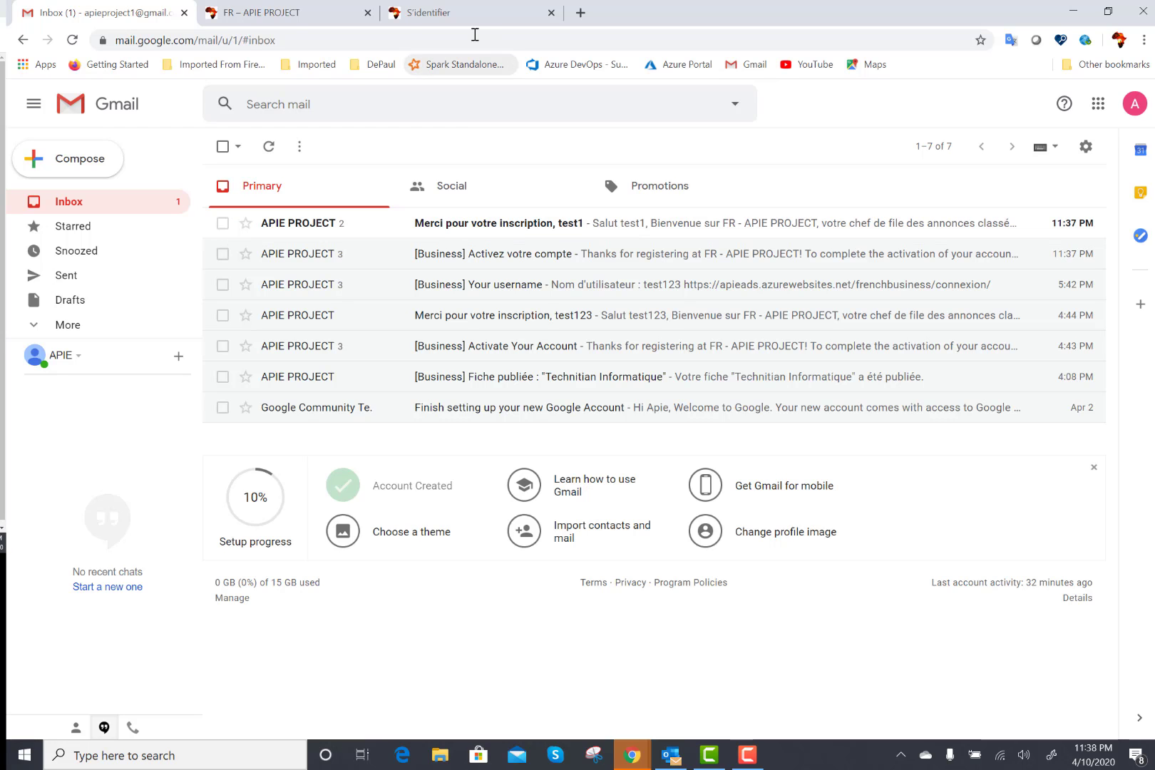
click(305, 16)
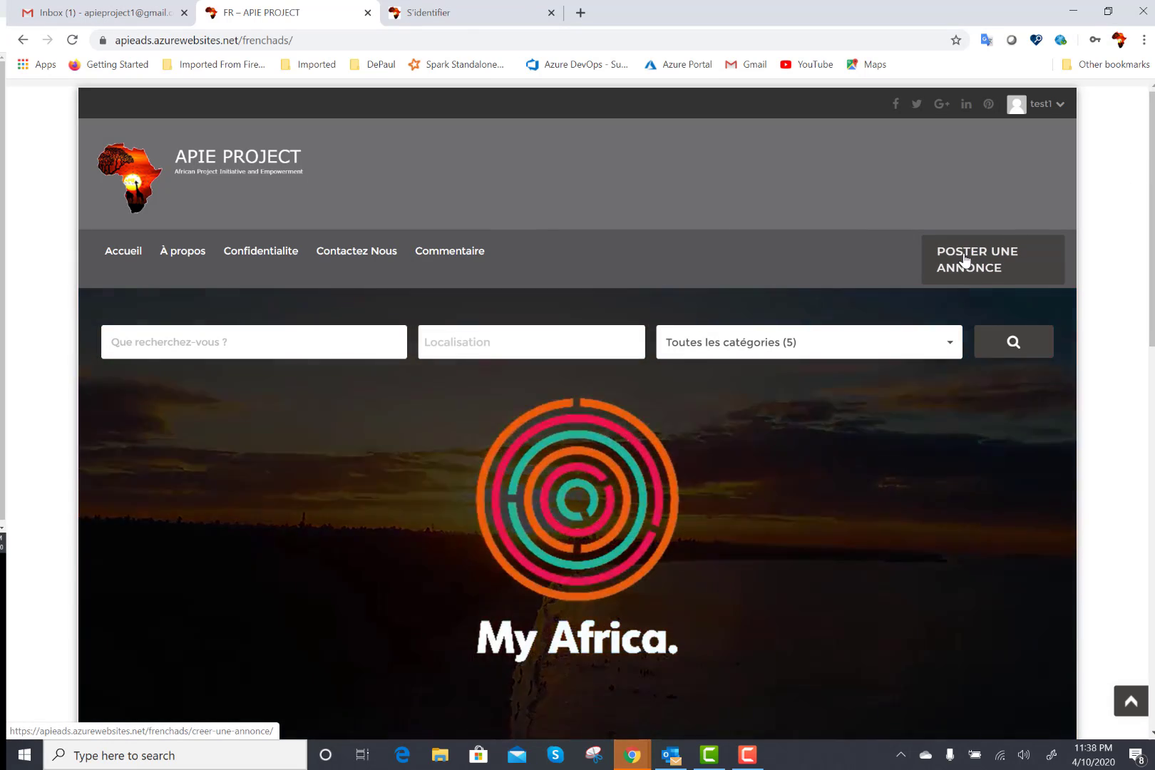
Start a new ad and choose Communauté / Événements as its category.
click(966, 261)
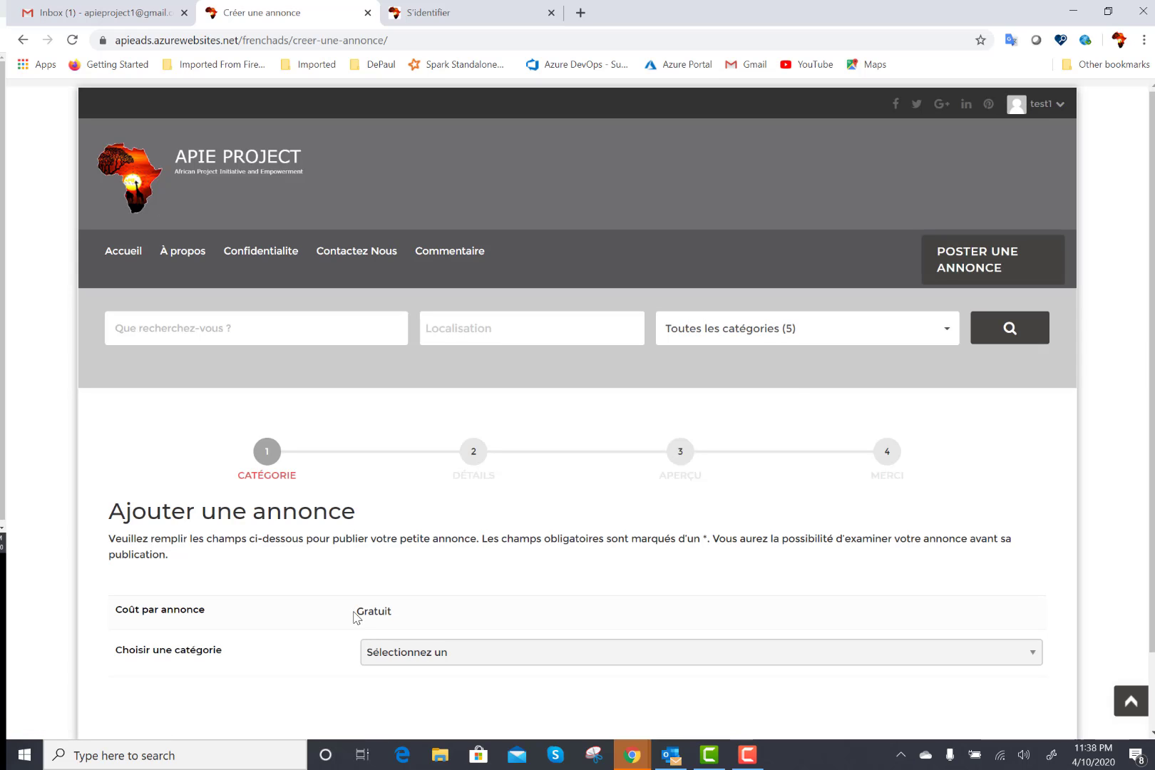
double_click(382, 614)
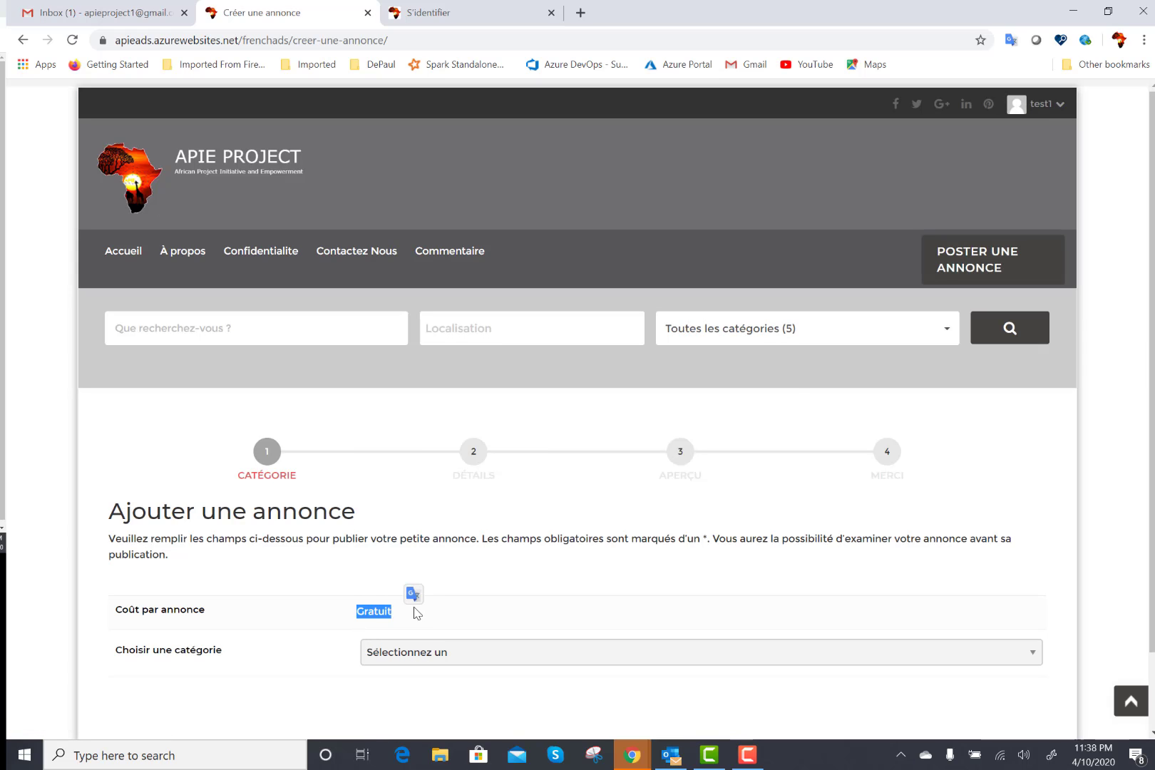
click(468, 608)
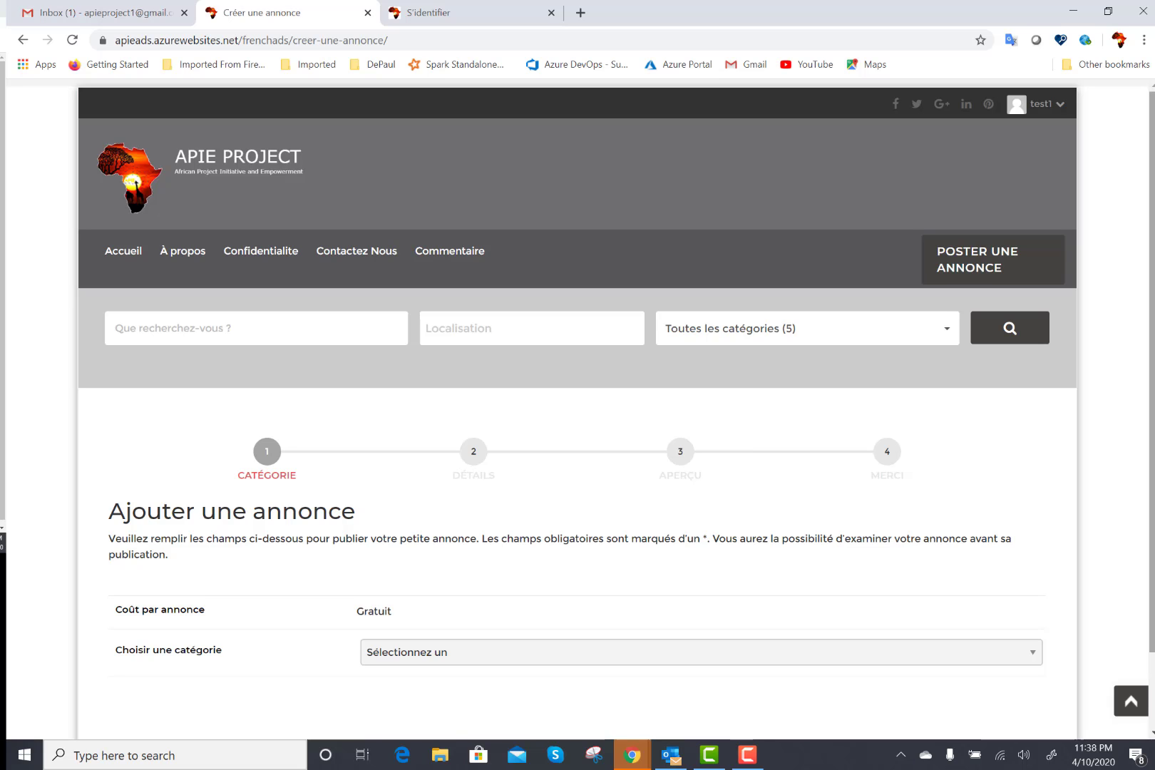
scroll(742, 612, down, 2)
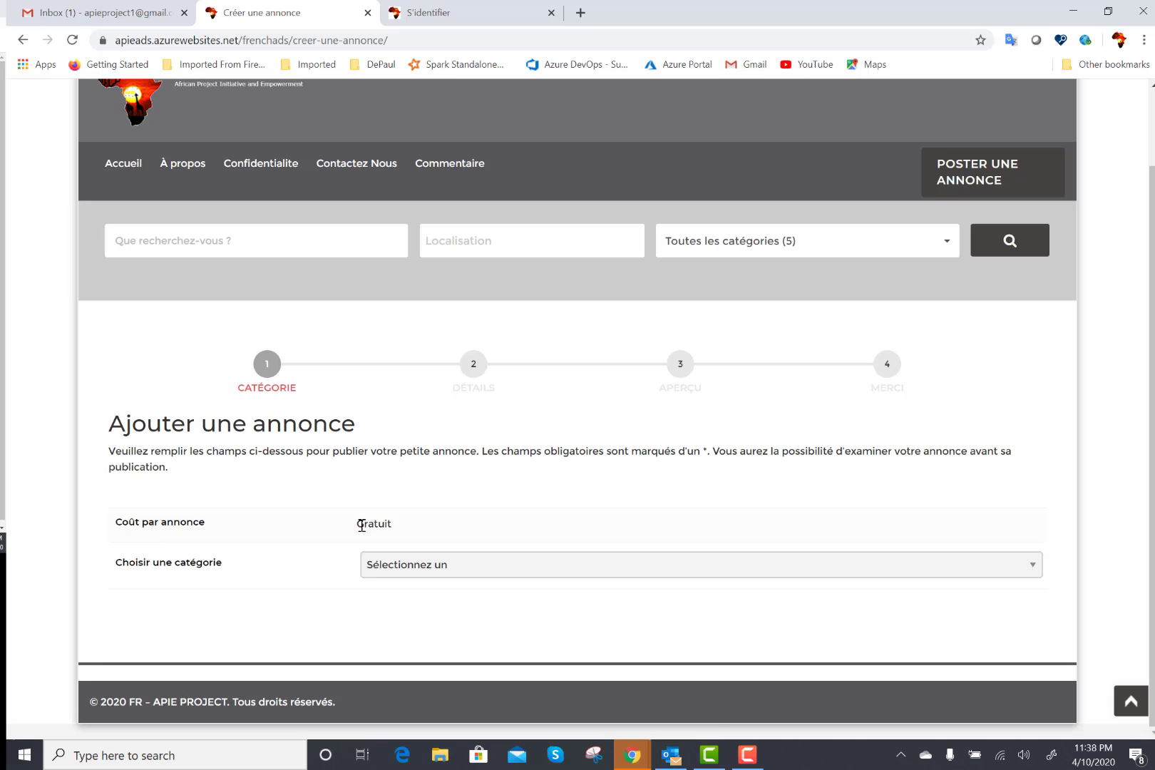
drag(362, 524, 441, 528)
click(440, 527)
click(1034, 566)
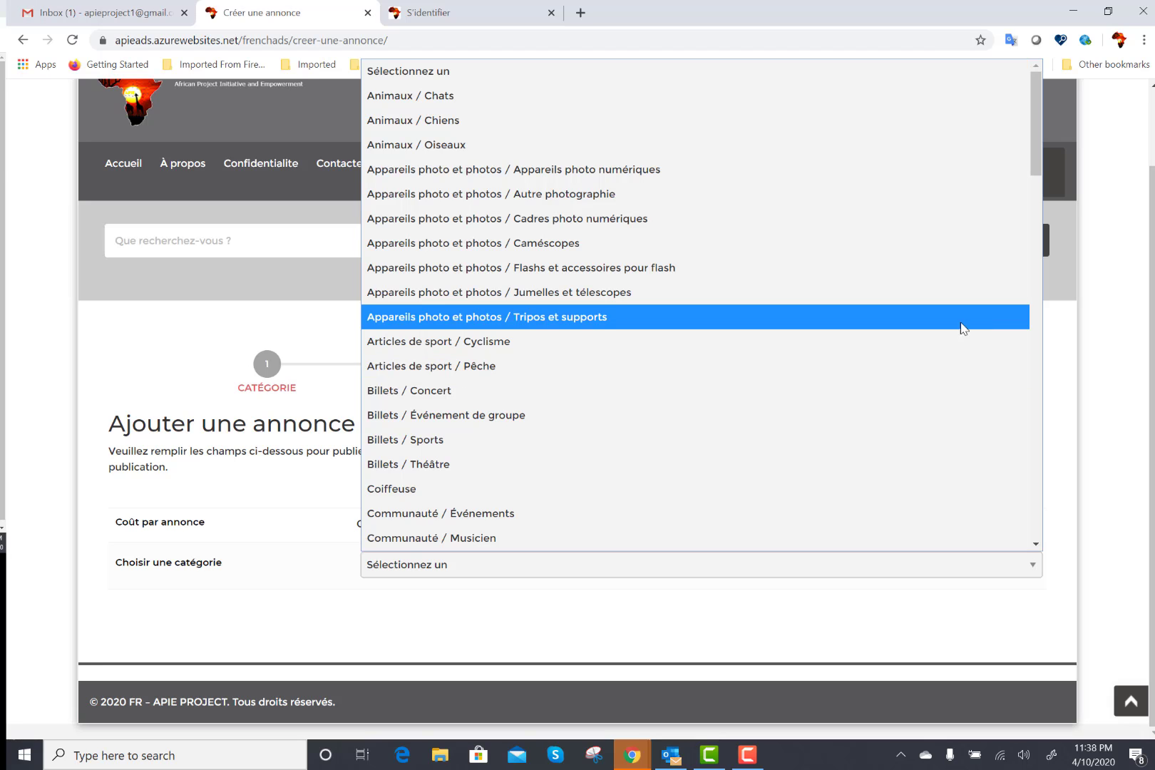
click(724, 523)
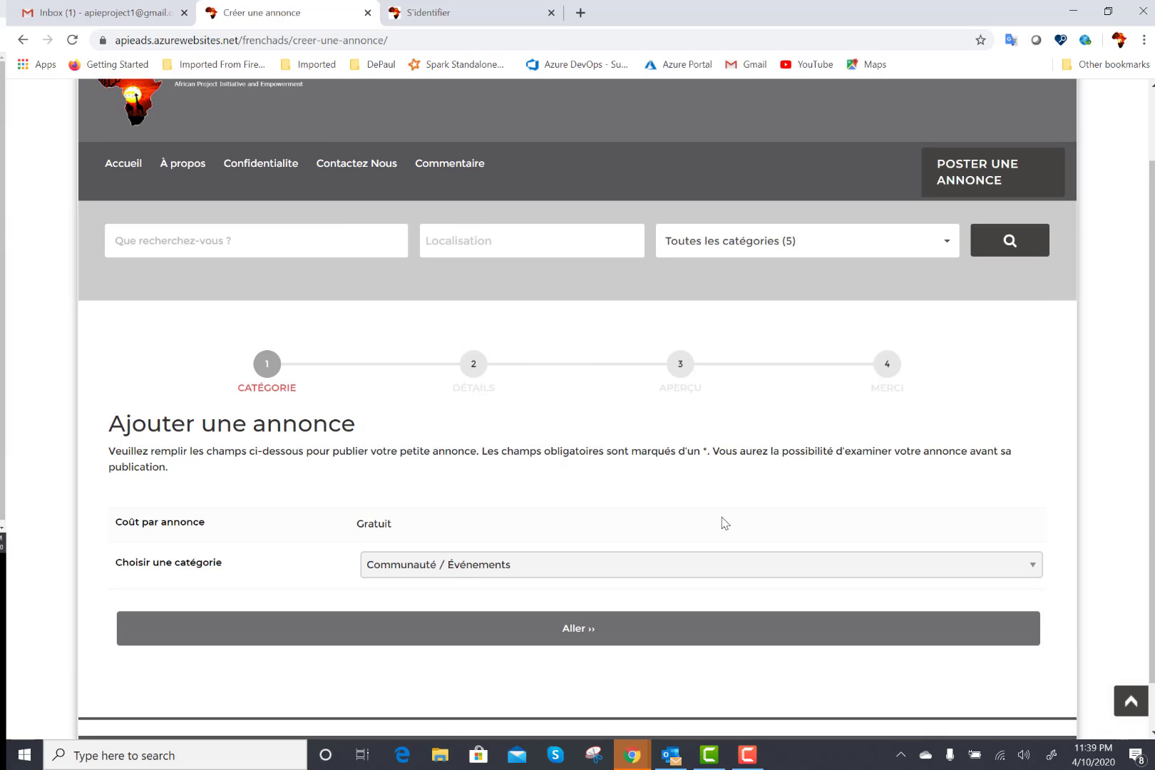
scroll(578, 399, down, 1)
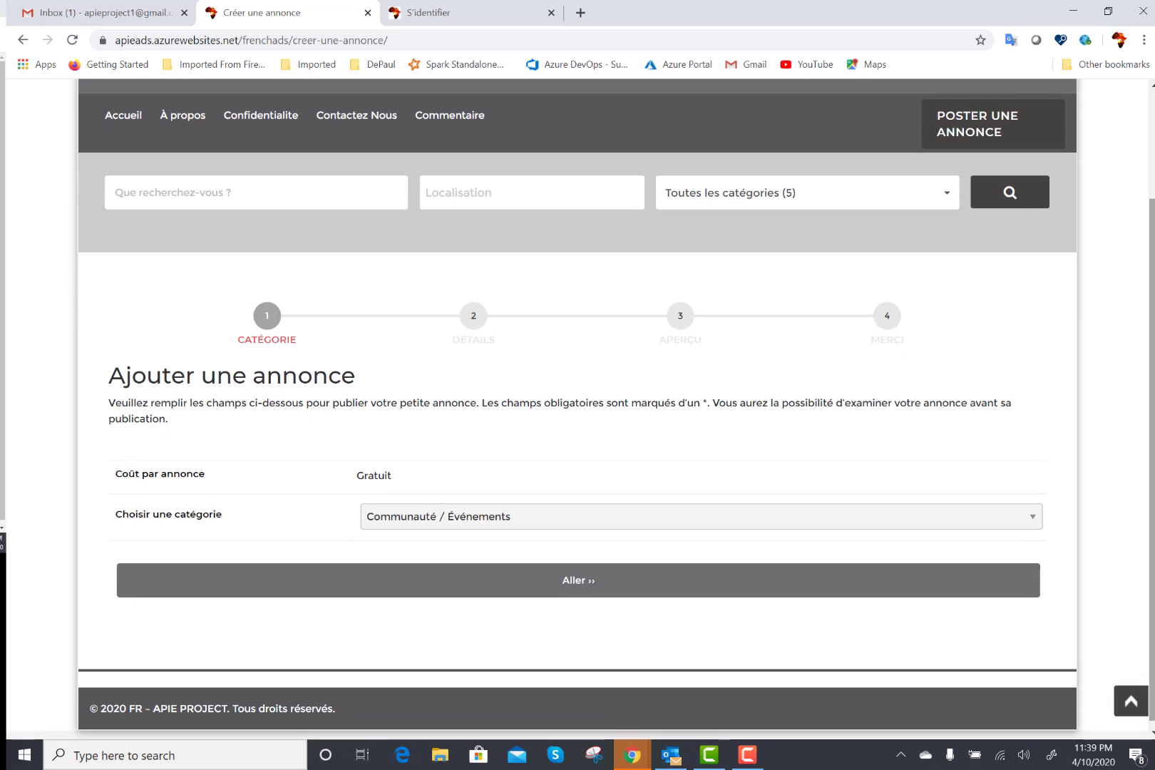
Continue to the details step and enter the Master's celebration title.
click(567, 584)
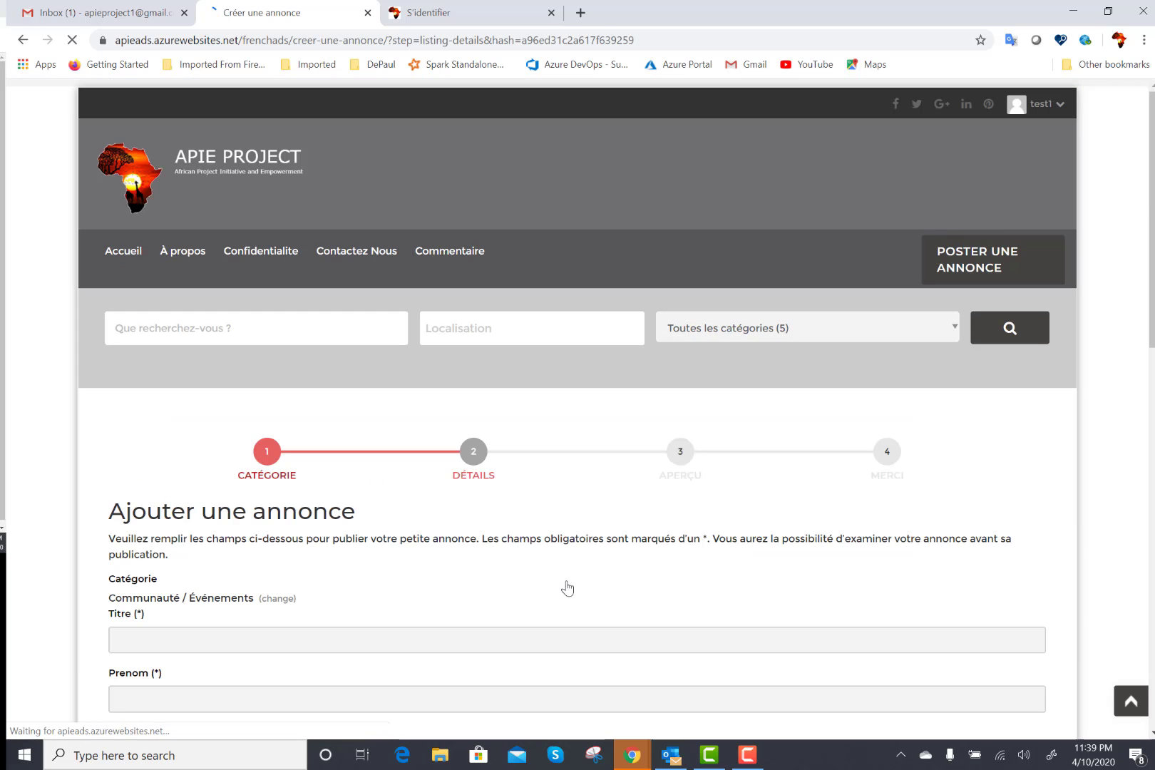
scroll(1151, 270, down, 4)
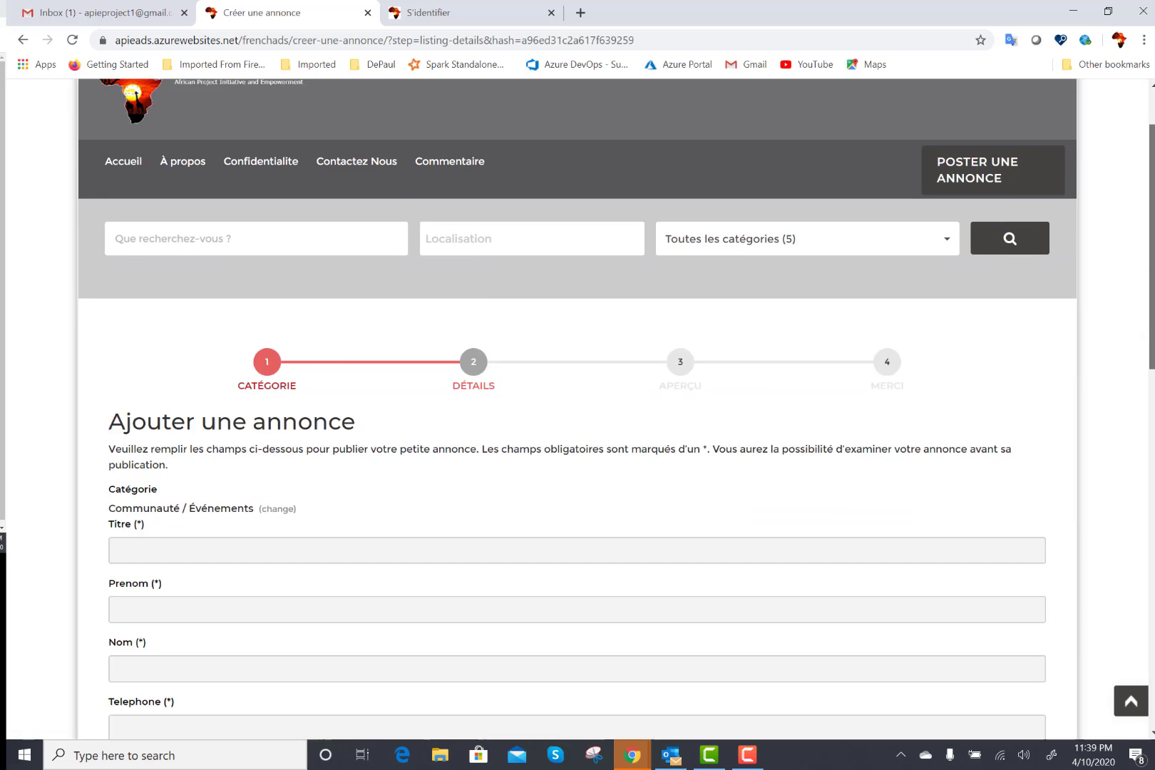
click(446, 356)
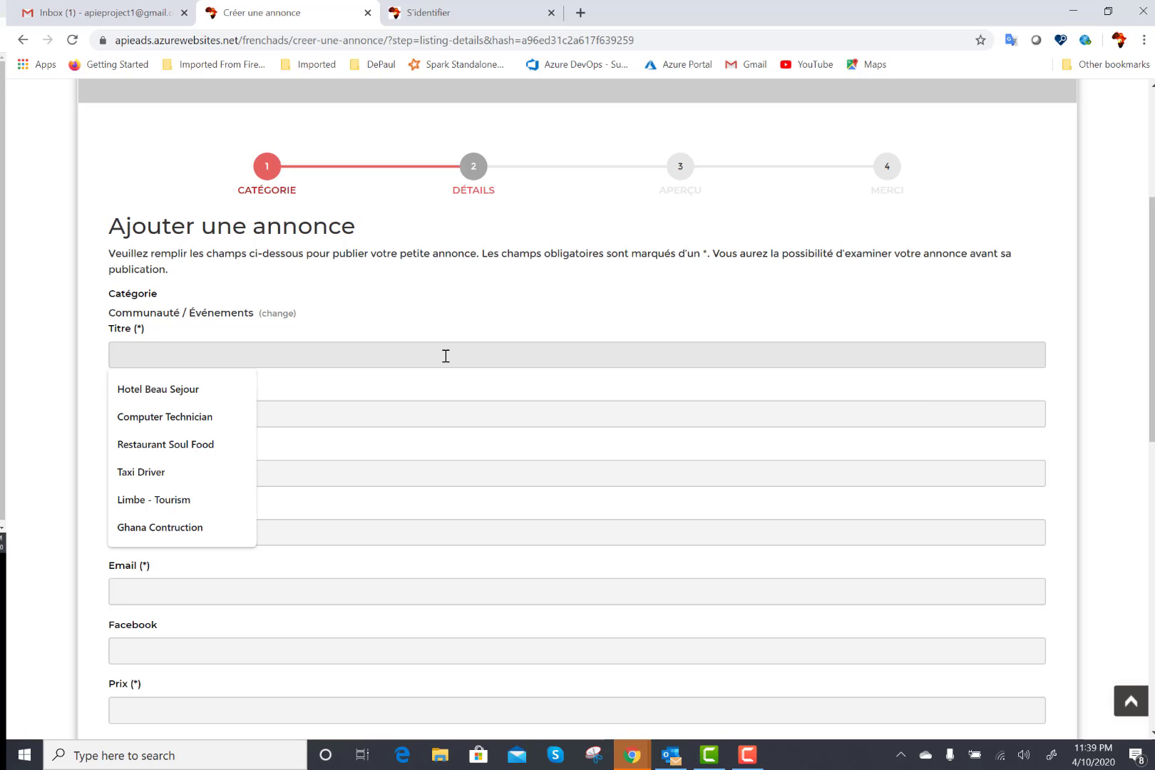
text(Le)
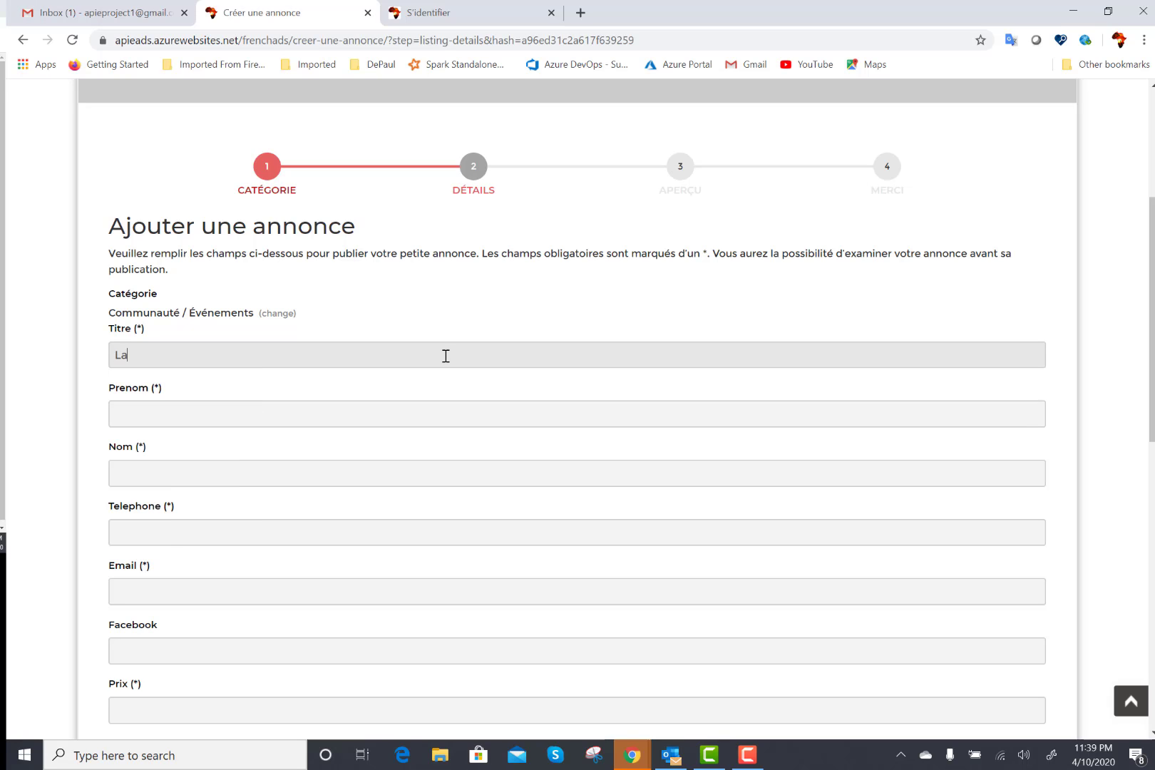
key(BackSpace)
key(BackSpace)
text(Celebration du Ma)
text(ster de)
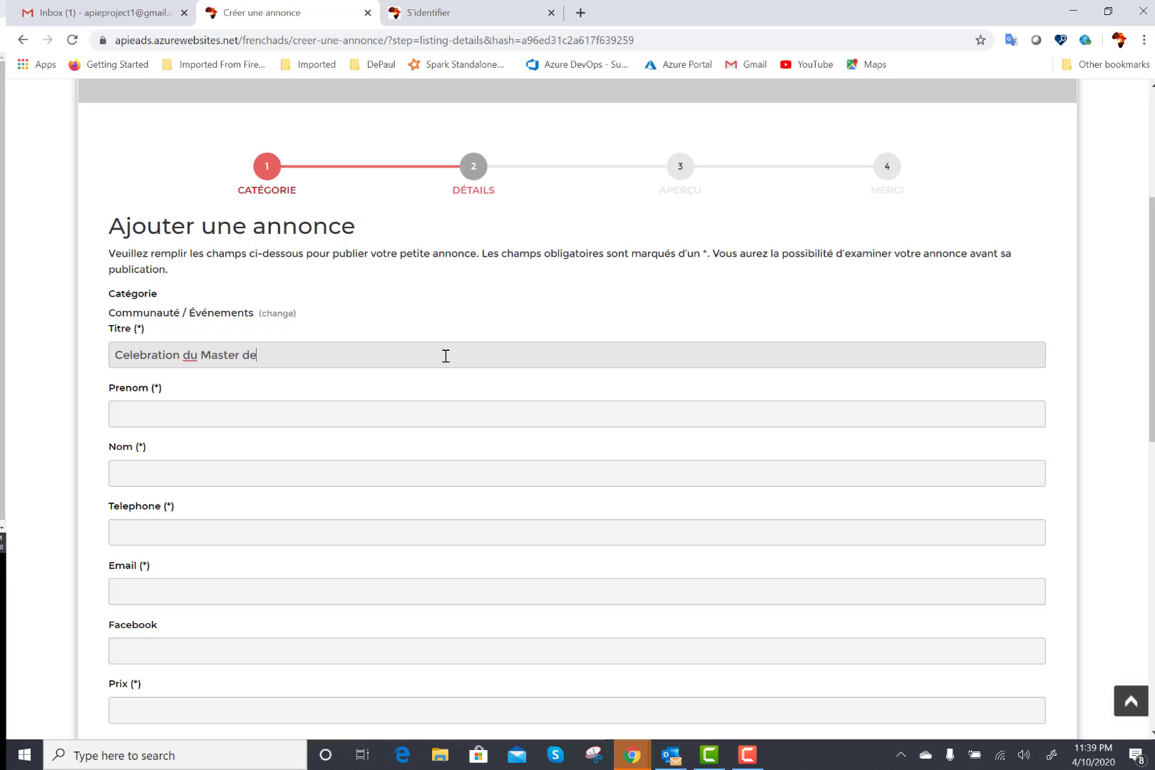
text( Julien)
Fill first name APIE, last name Project and the contact phone number.
click(327, 422)
text(APIE)
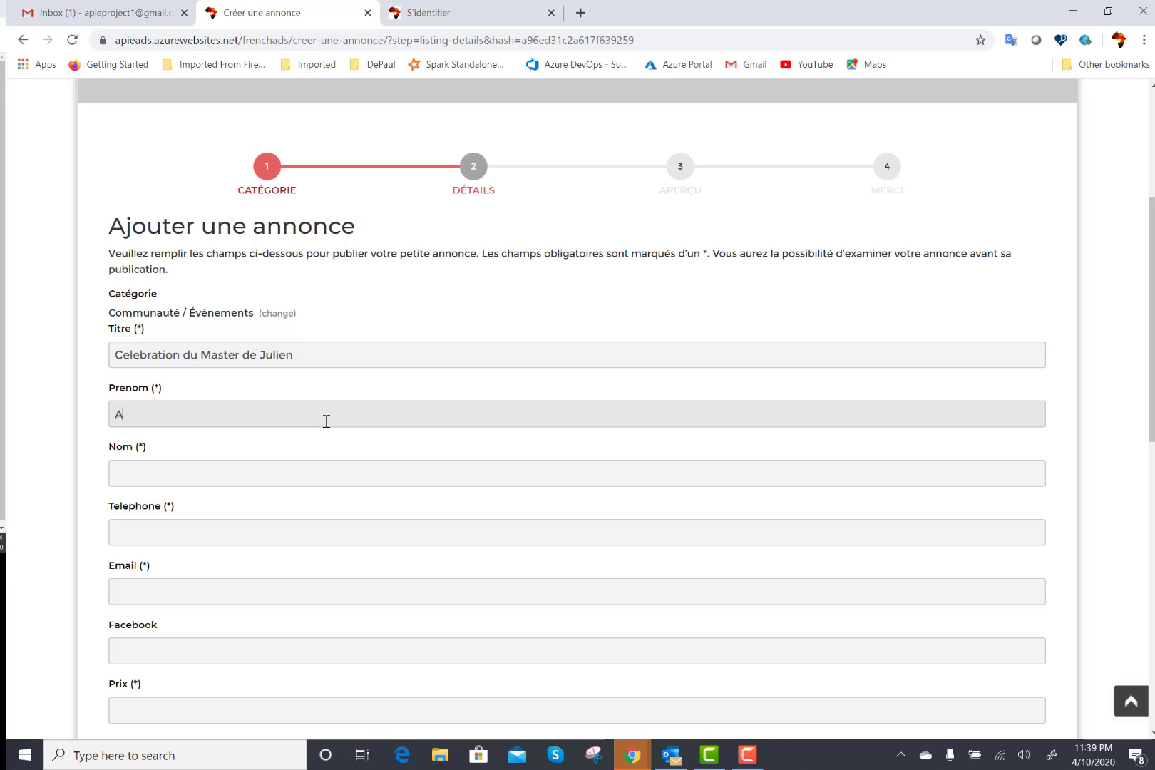
click(219, 477)
text(Project)
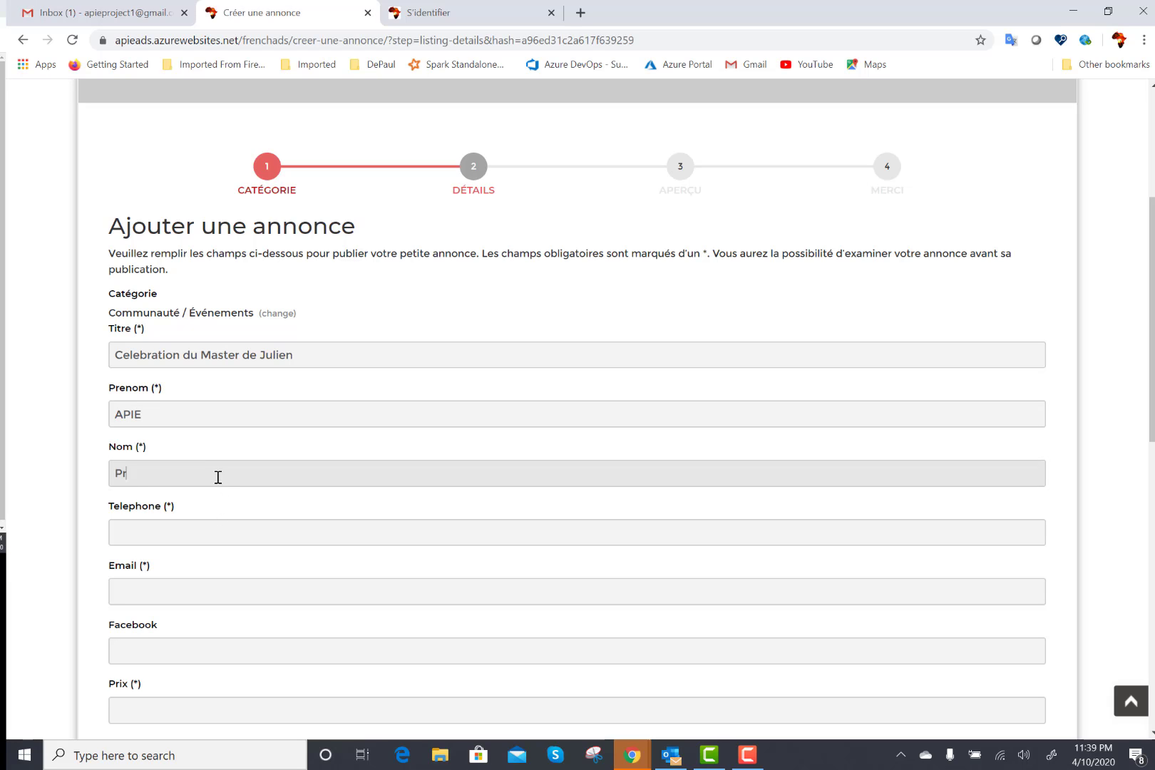
click(204, 530)
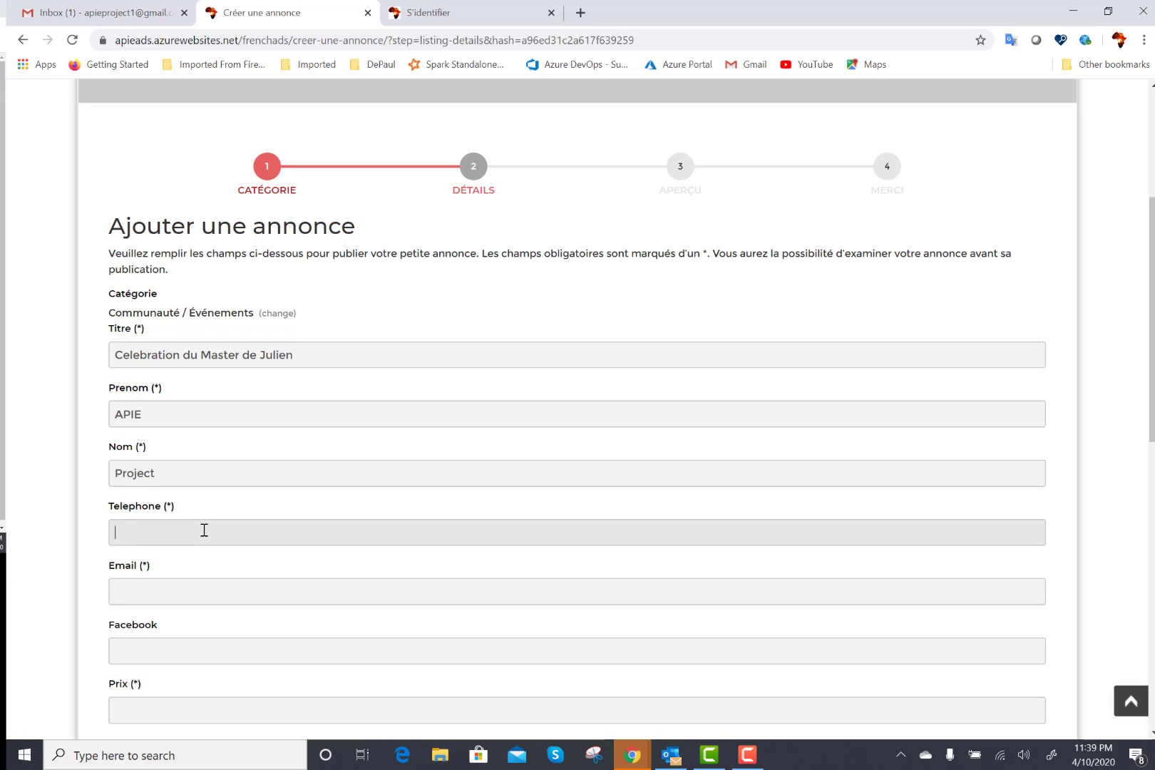
Enter the project's contact e-mail address, correcting typos along the way.
scroll(1152, 385, down, 1)
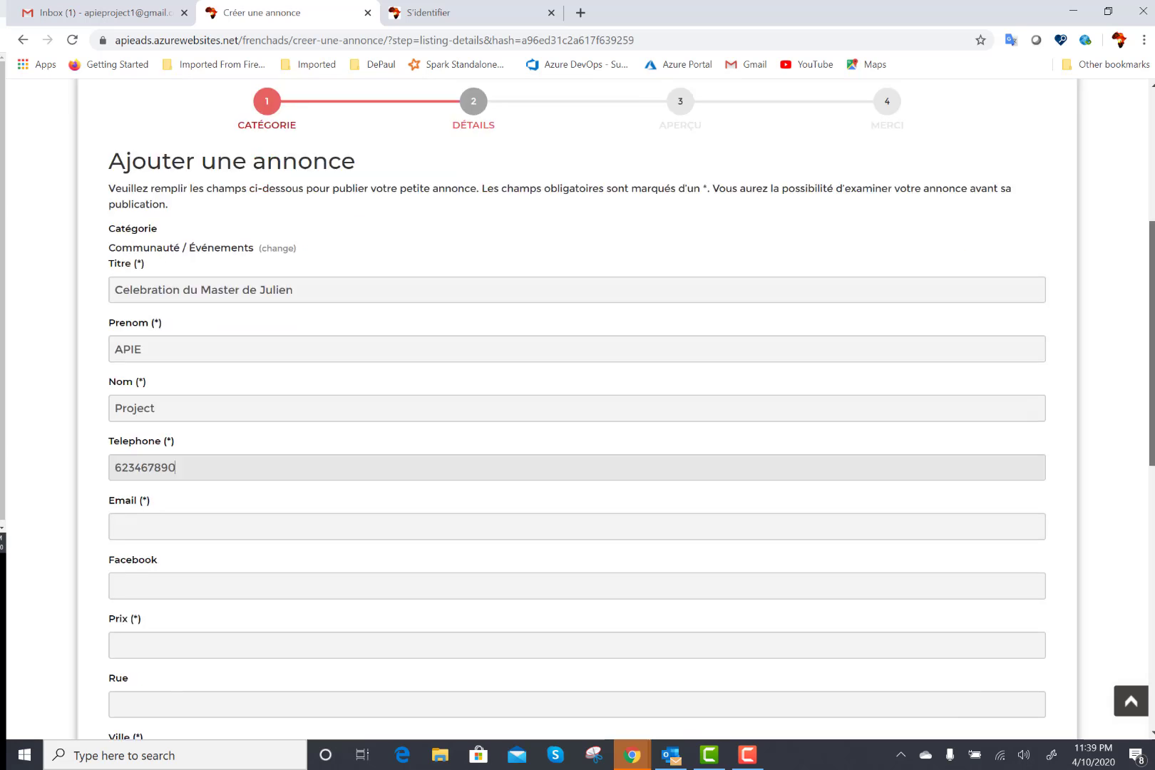
drag(1153, 402, 1124, 532)
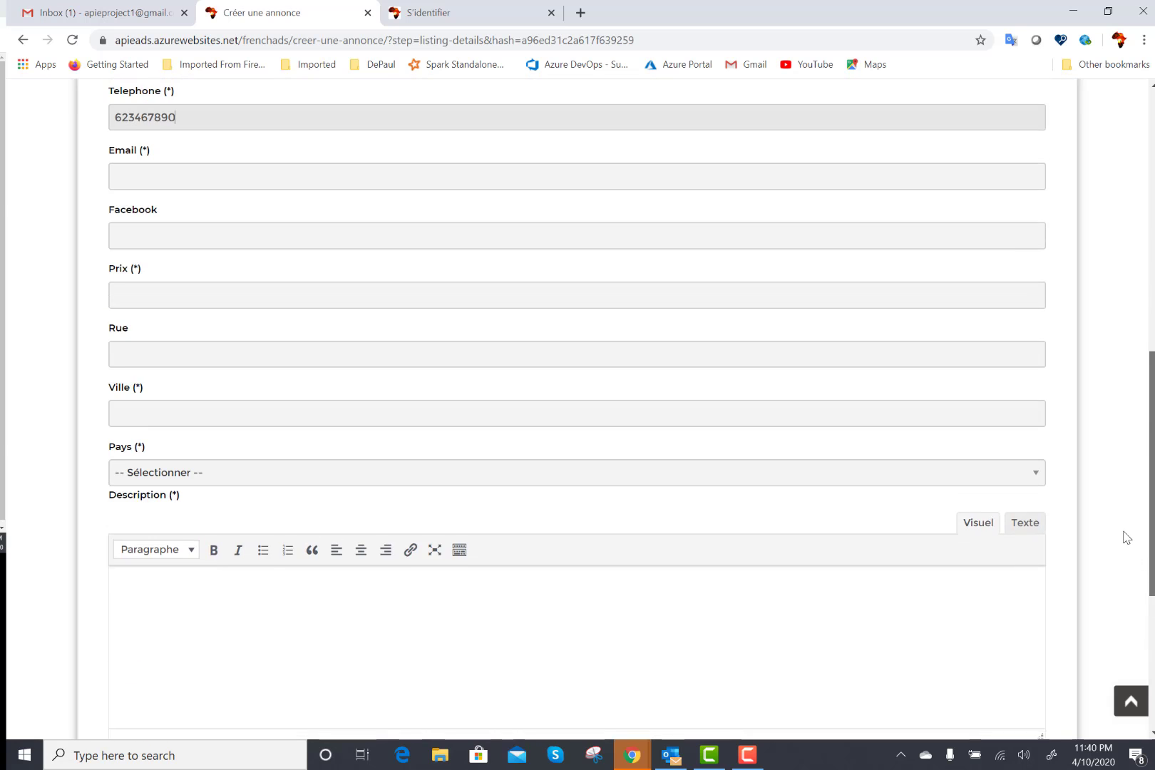
scroll(1107, 414, up, 5)
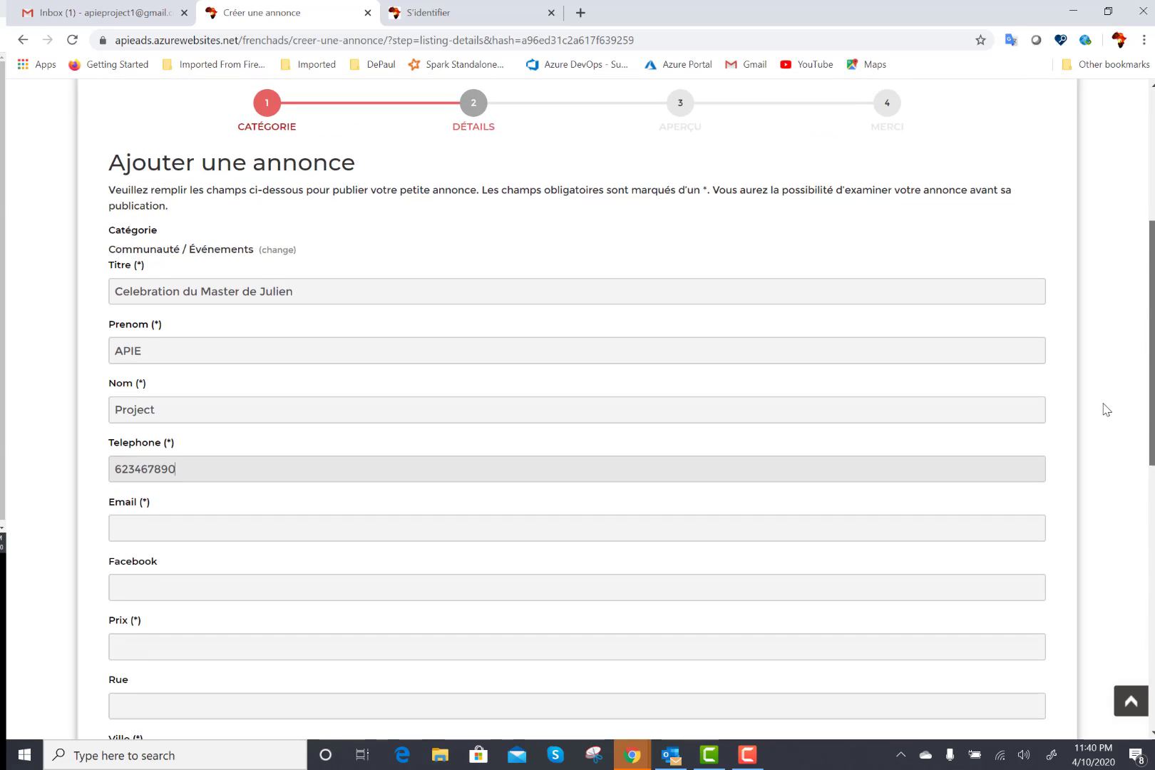
scroll(1107, 410, down, 2)
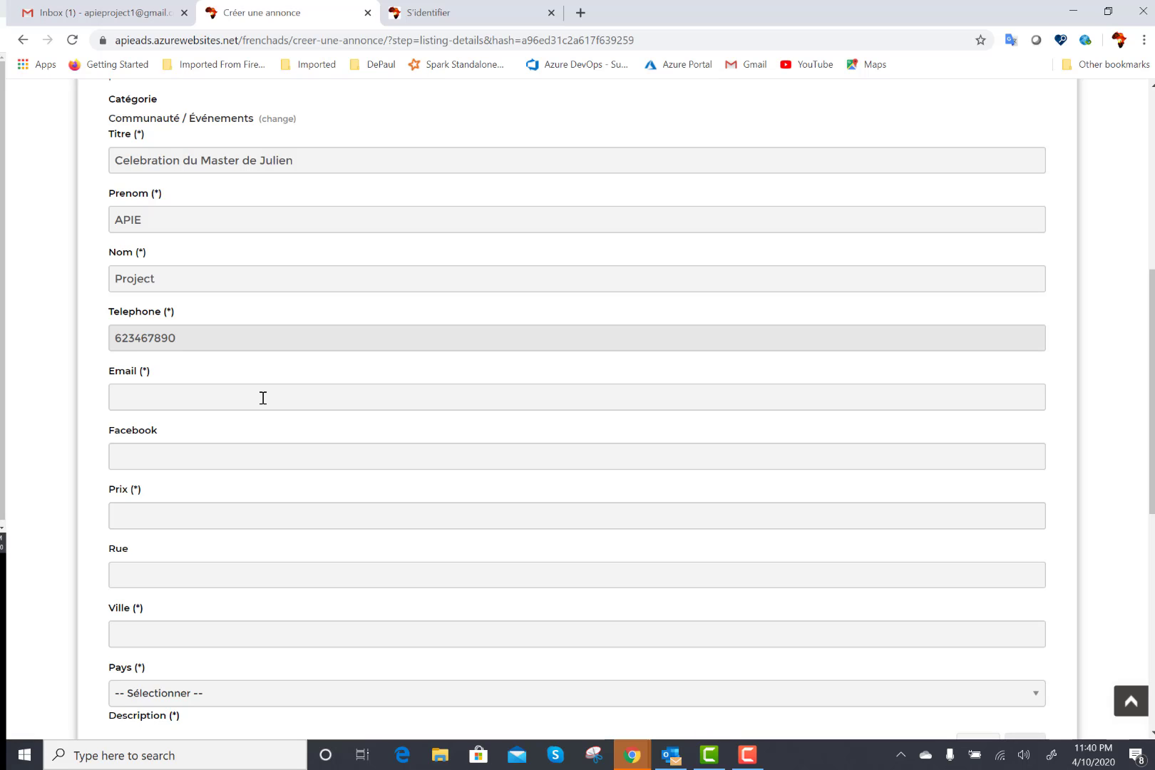
click(263, 398)
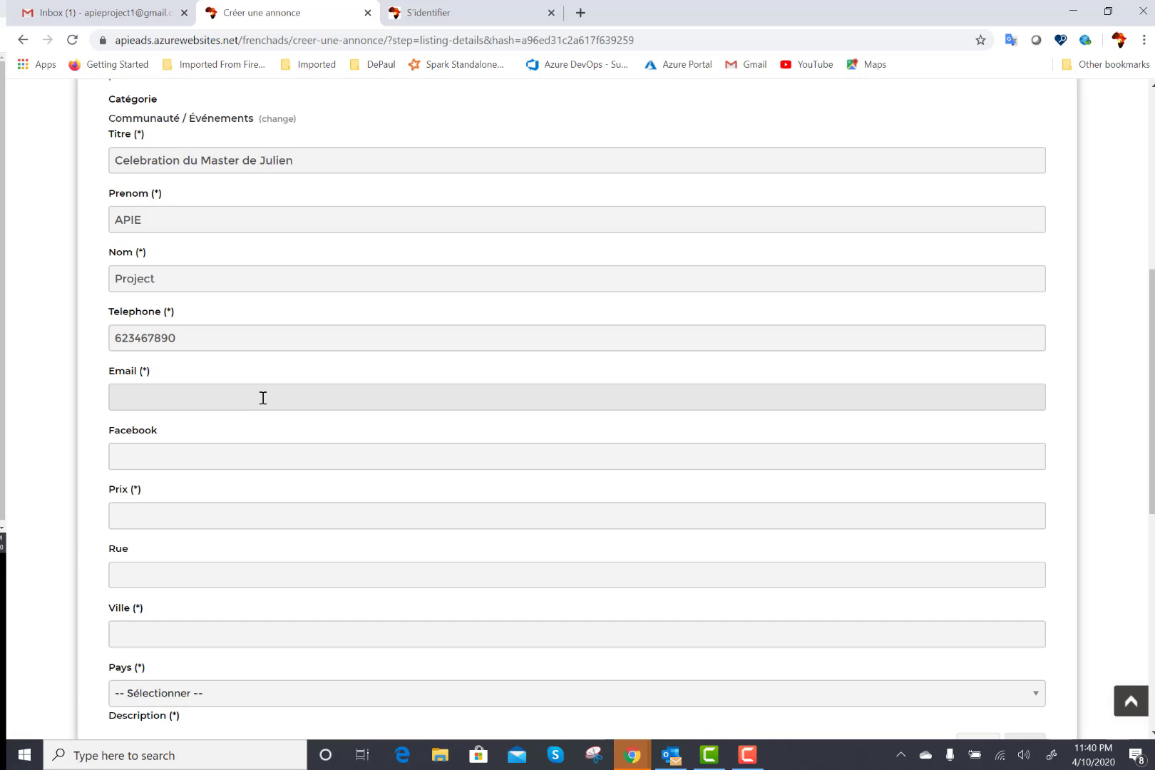
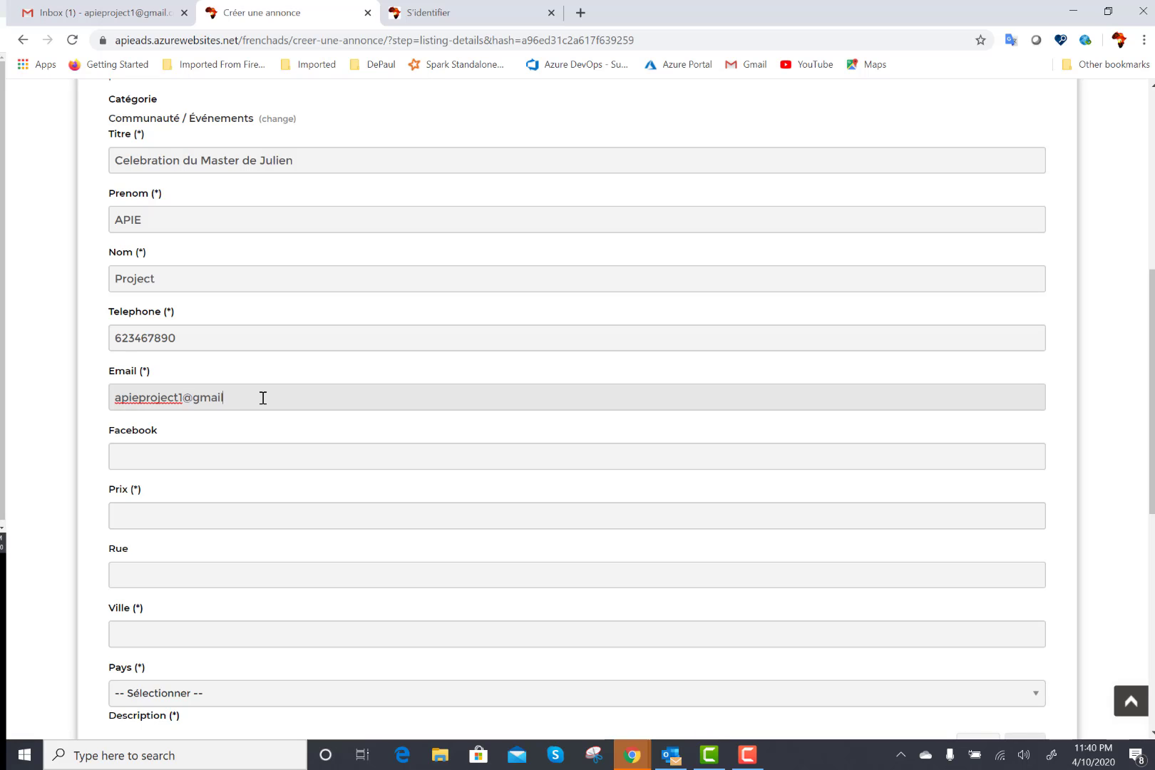
Set the ad price to 0.0.
click(155, 515)
text(0.0)
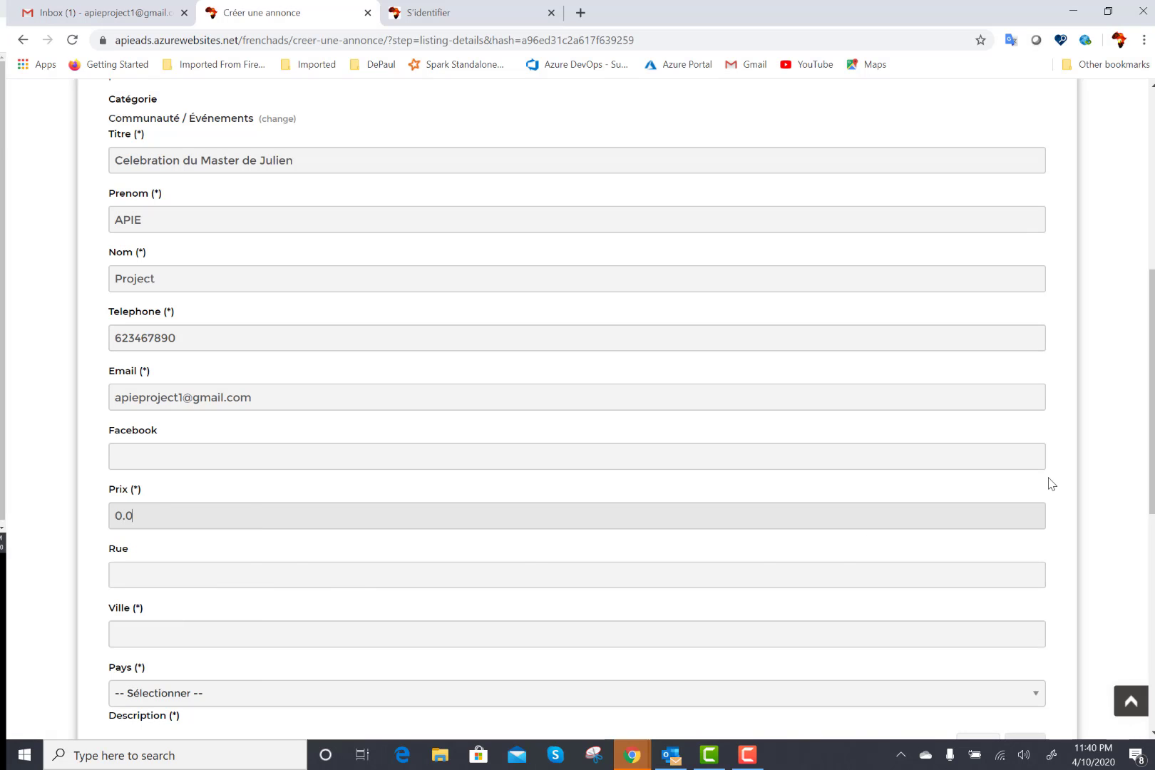
scroll(578, 413, down, 3)
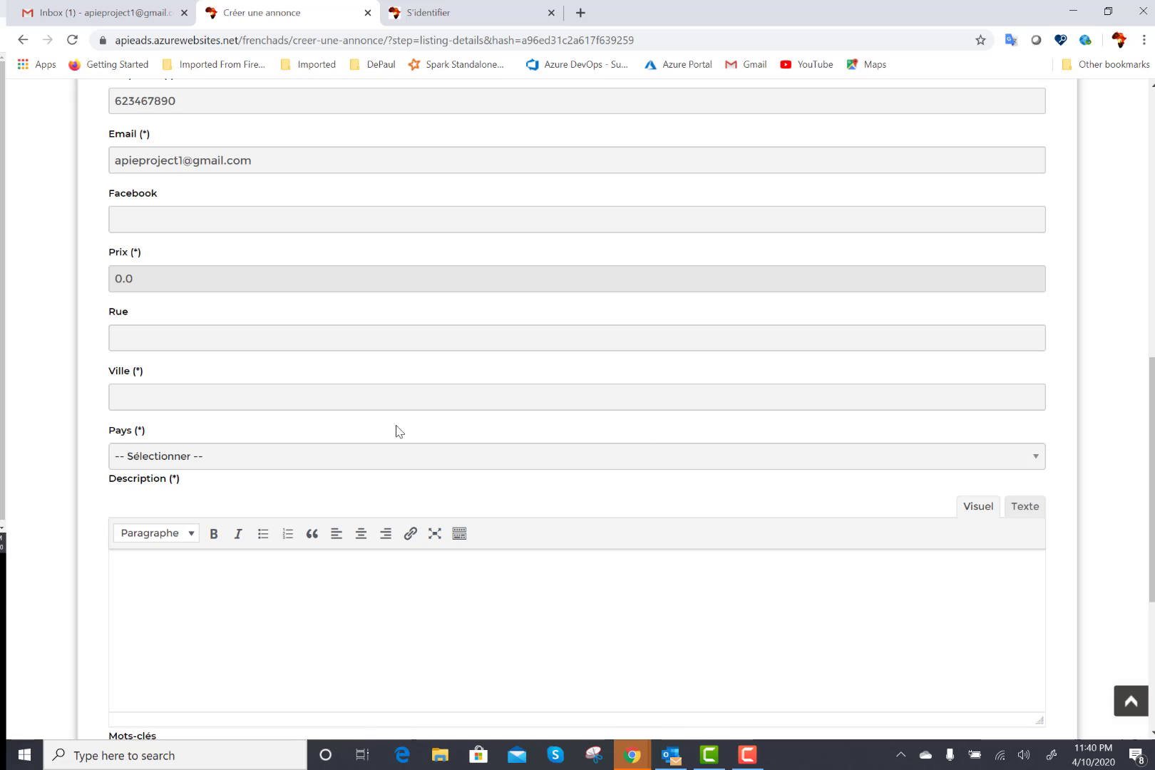
Enter the street address and pick Yaounde as the city from suggestions.
click(241, 343)
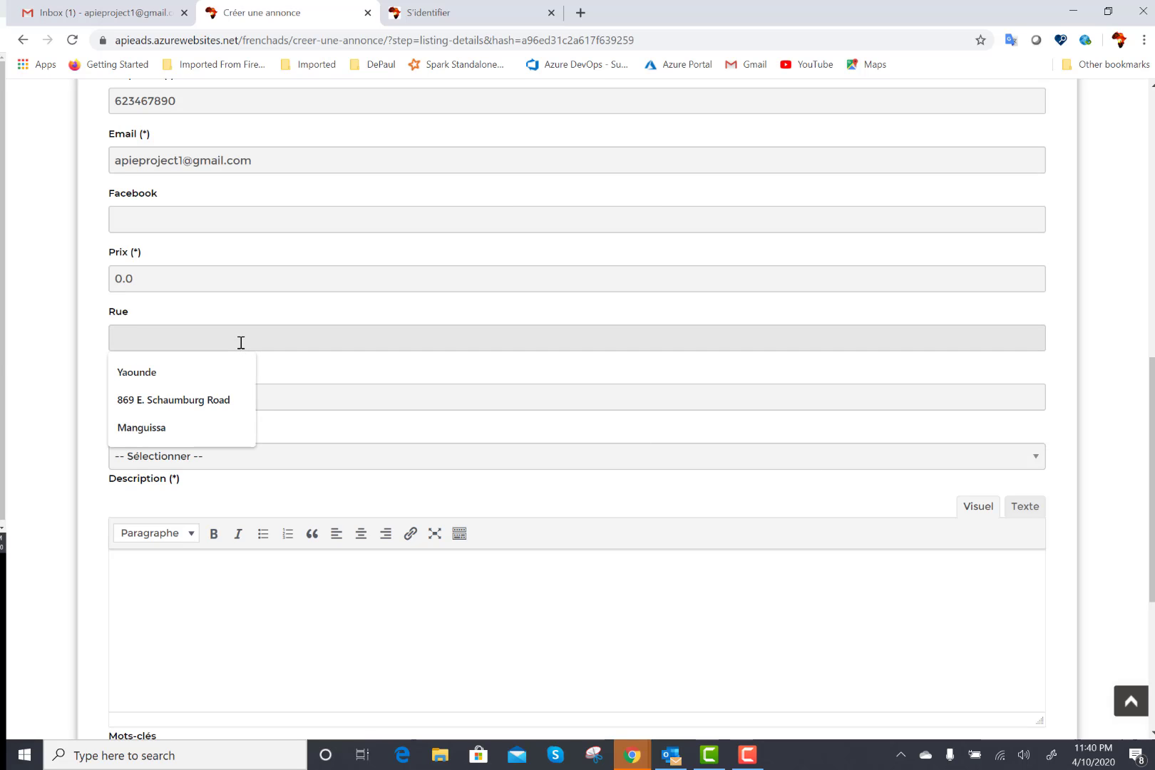
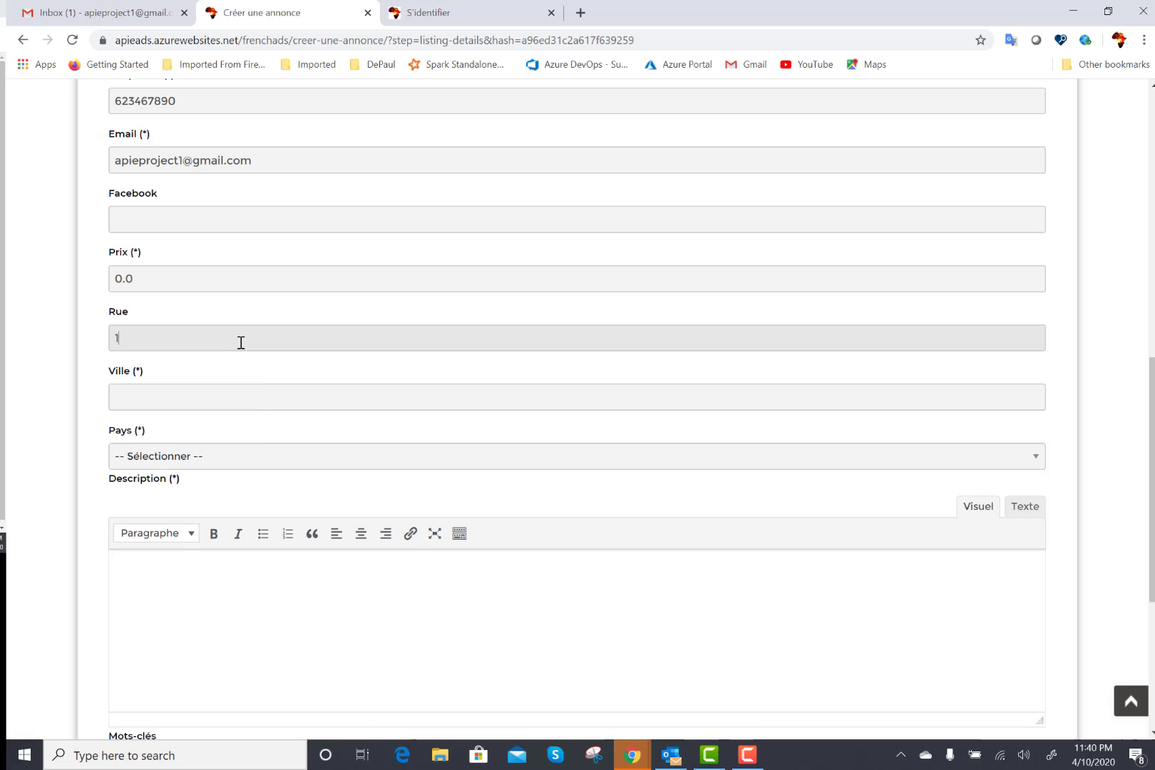
click(217, 402)
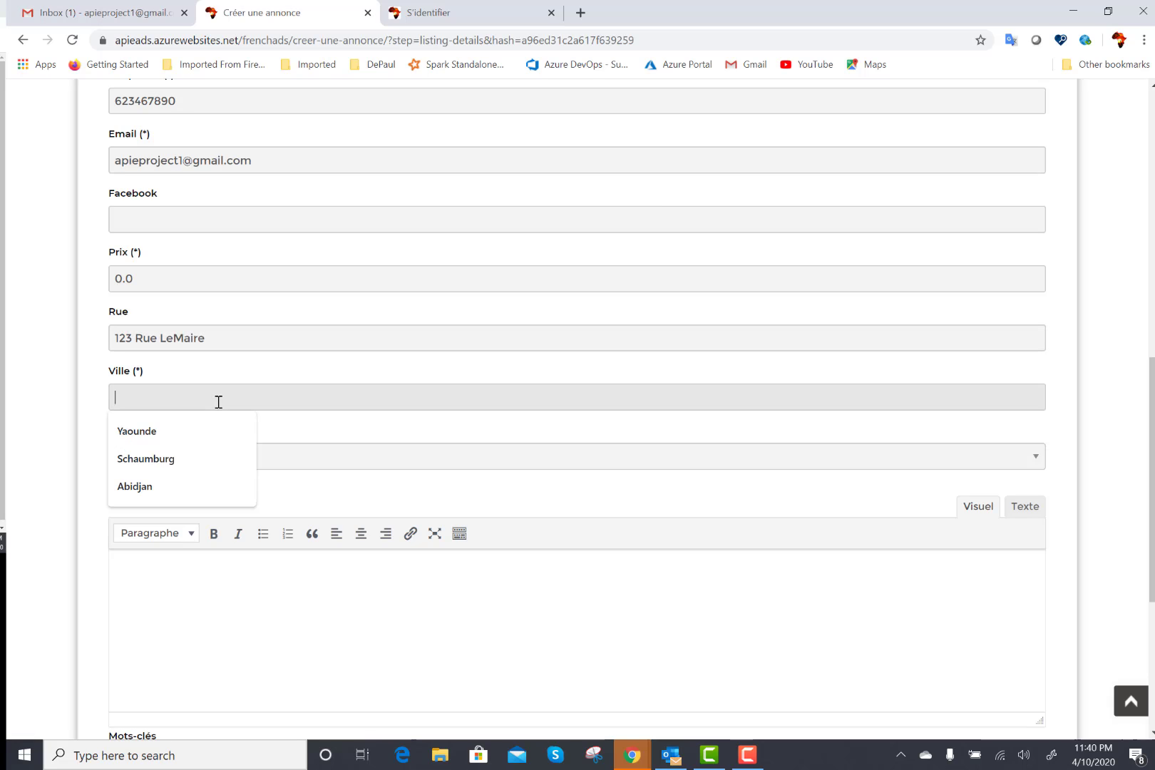
click(170, 437)
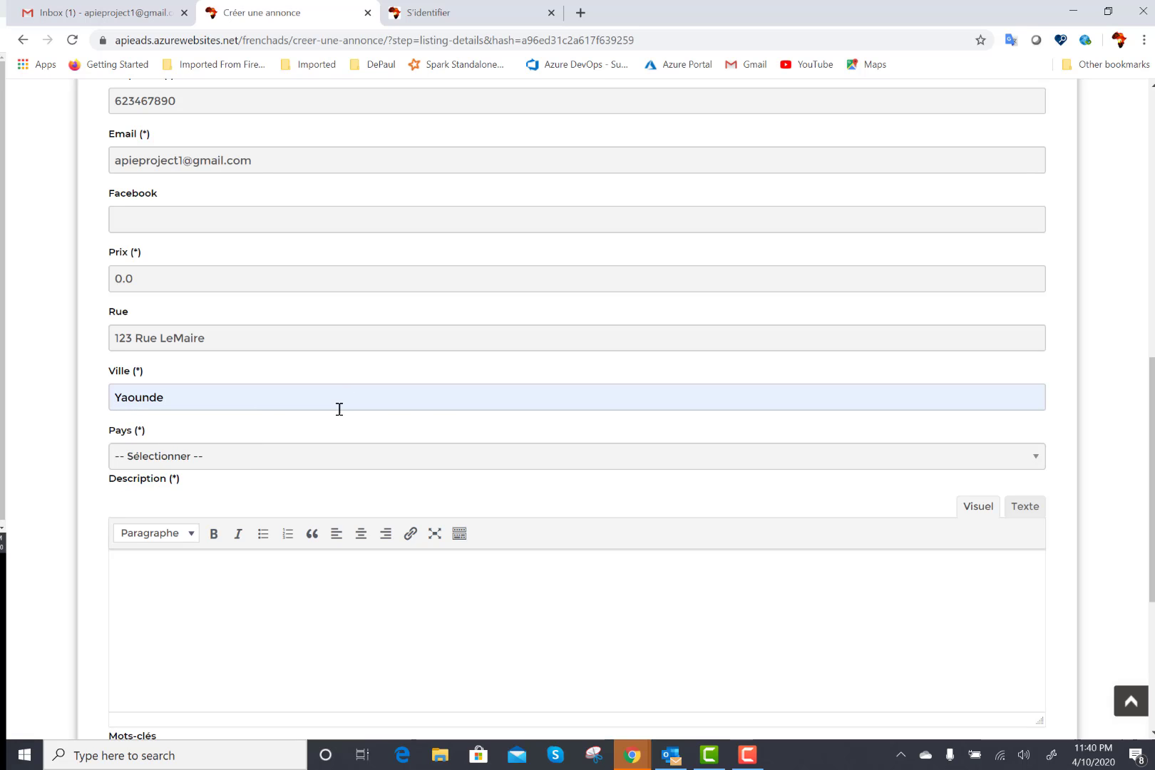
Choose Cote dIvoire as the country and change the city to Abidjan.
click(318, 464)
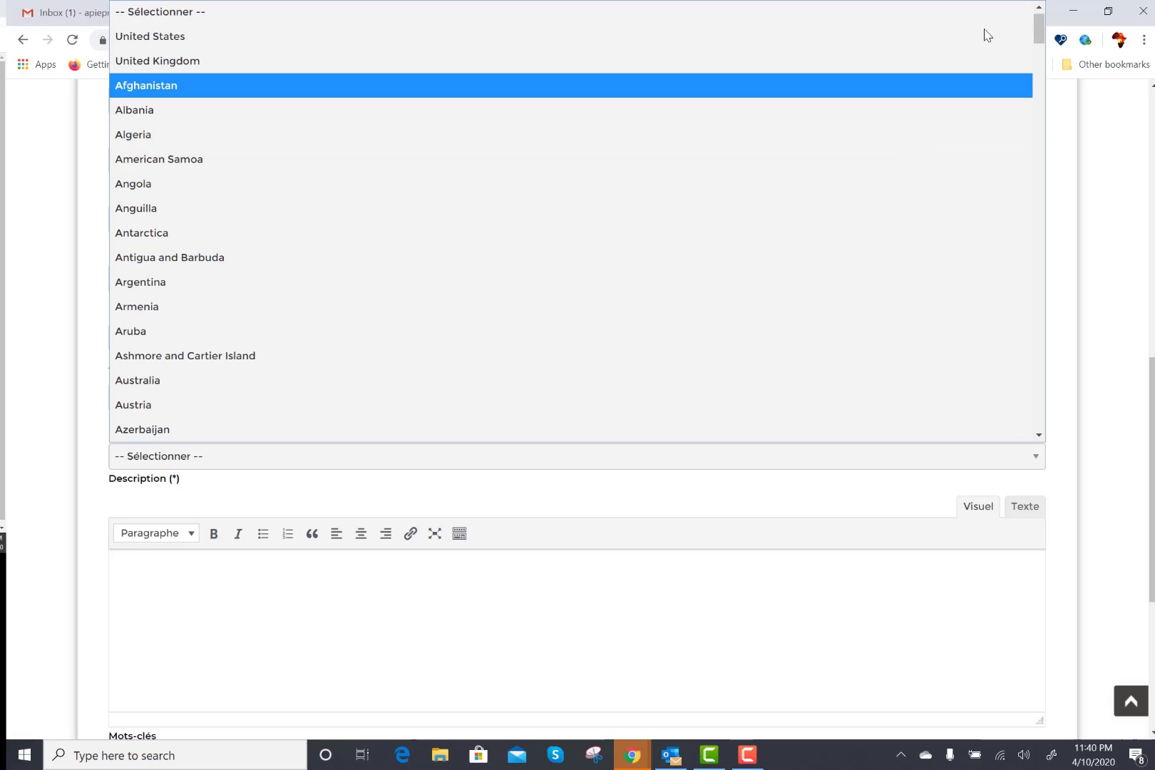
drag(1038, 36, 1046, 105)
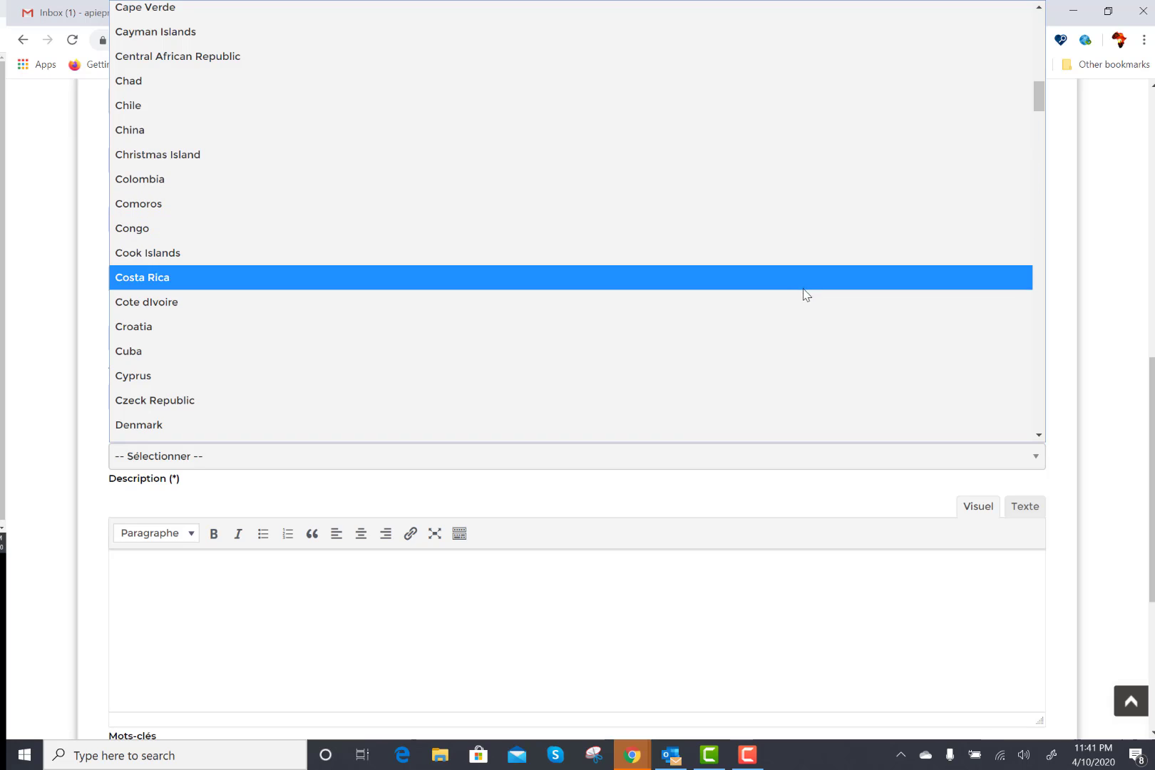
click(805, 305)
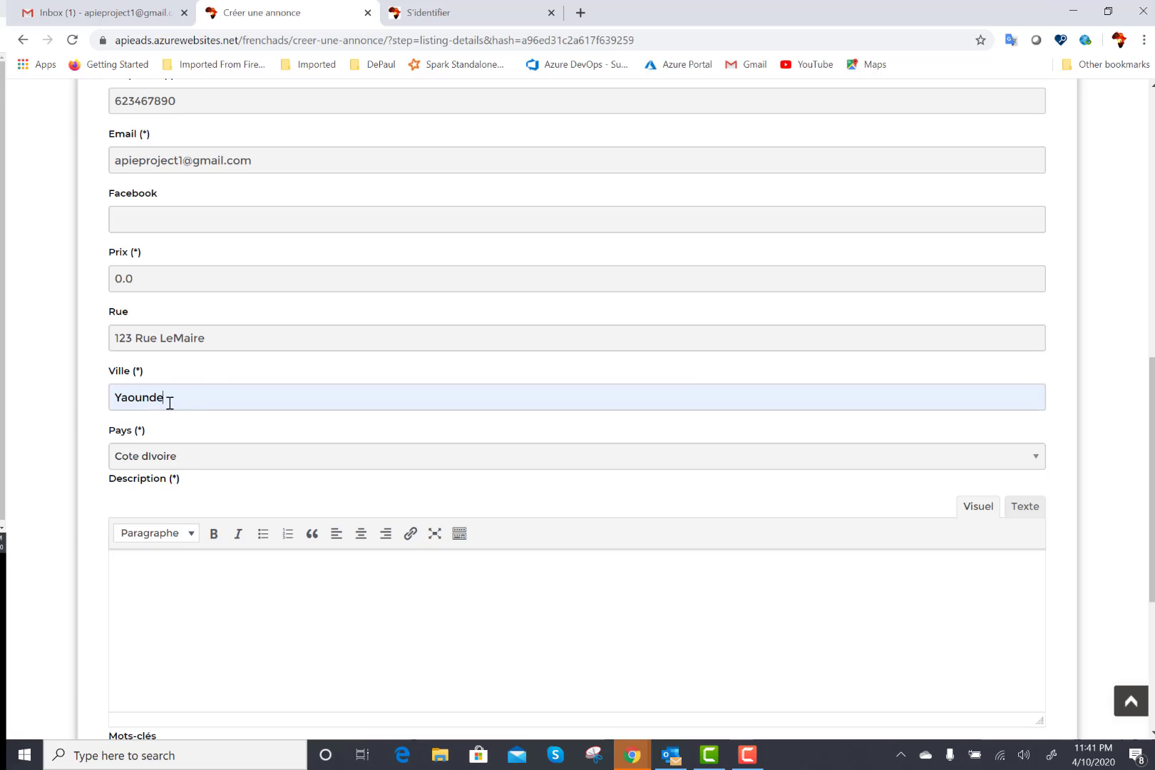
drag(170, 403, 58, 408)
text(Abi)
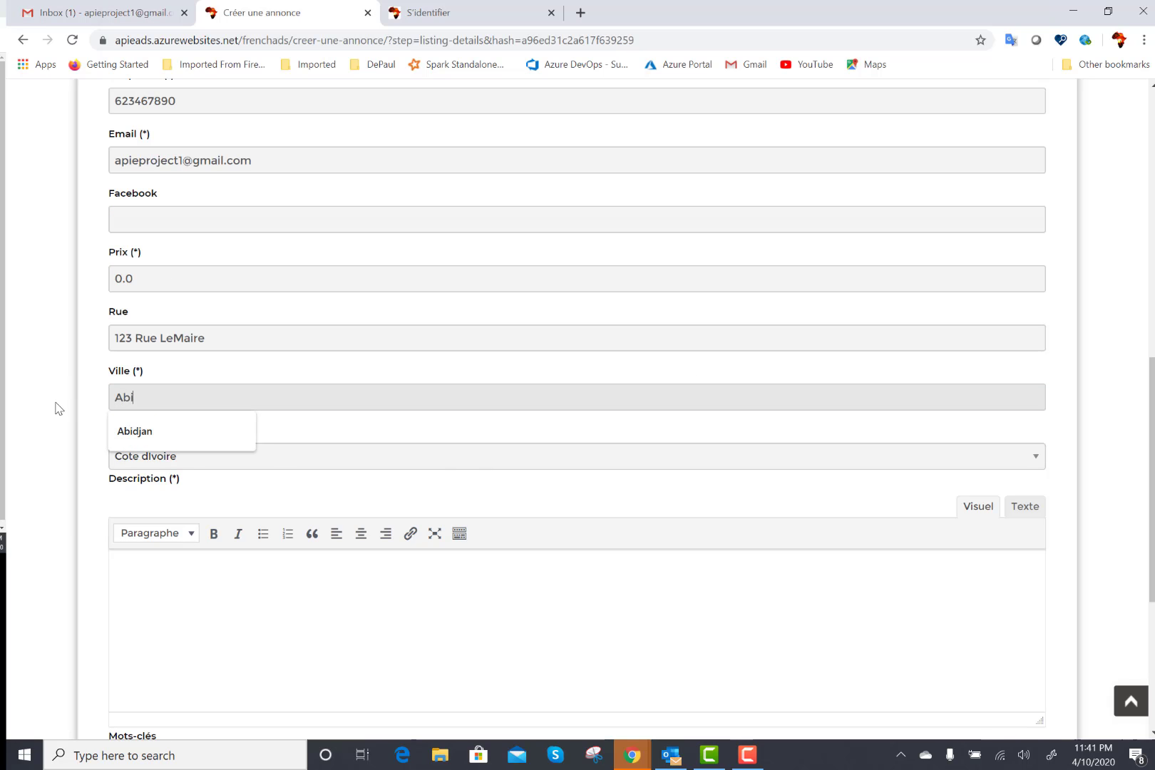
text(d)
click(128, 431)
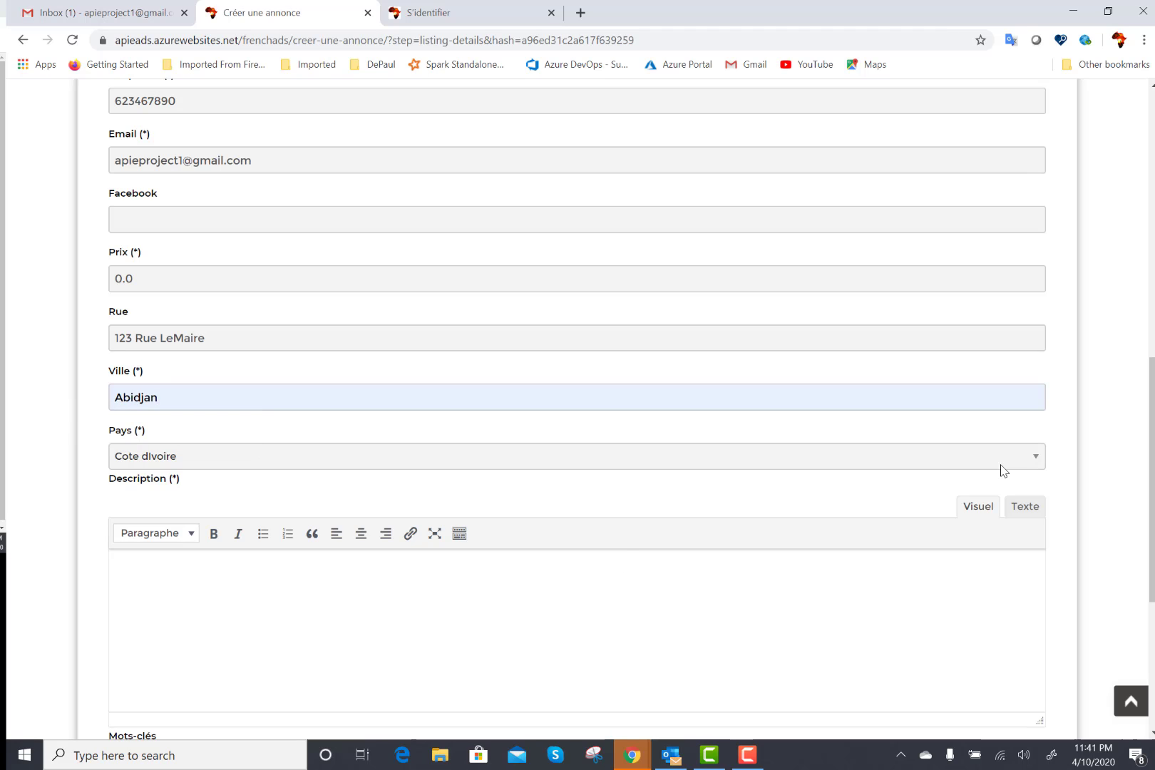
scroll(709, 389, down, 3)
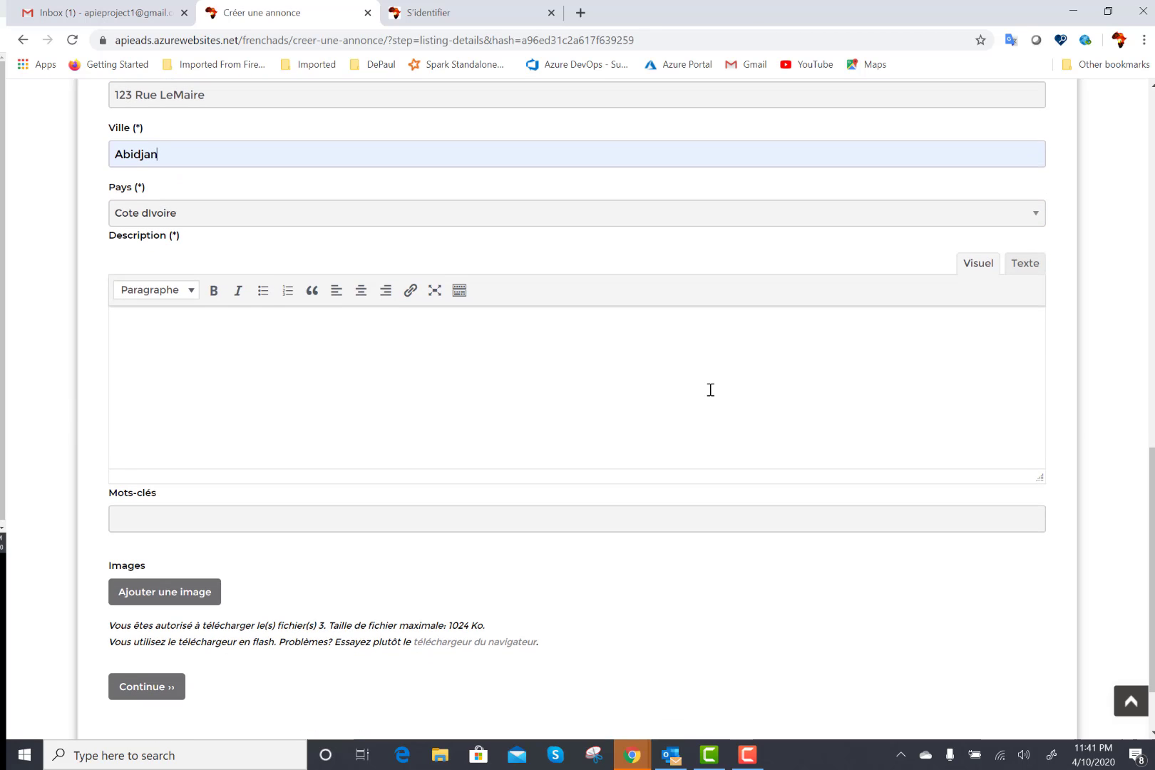
Write the master's celebration invitation with Telephone: and Address: lines in the description.
click(617, 366)
text(Venez re)
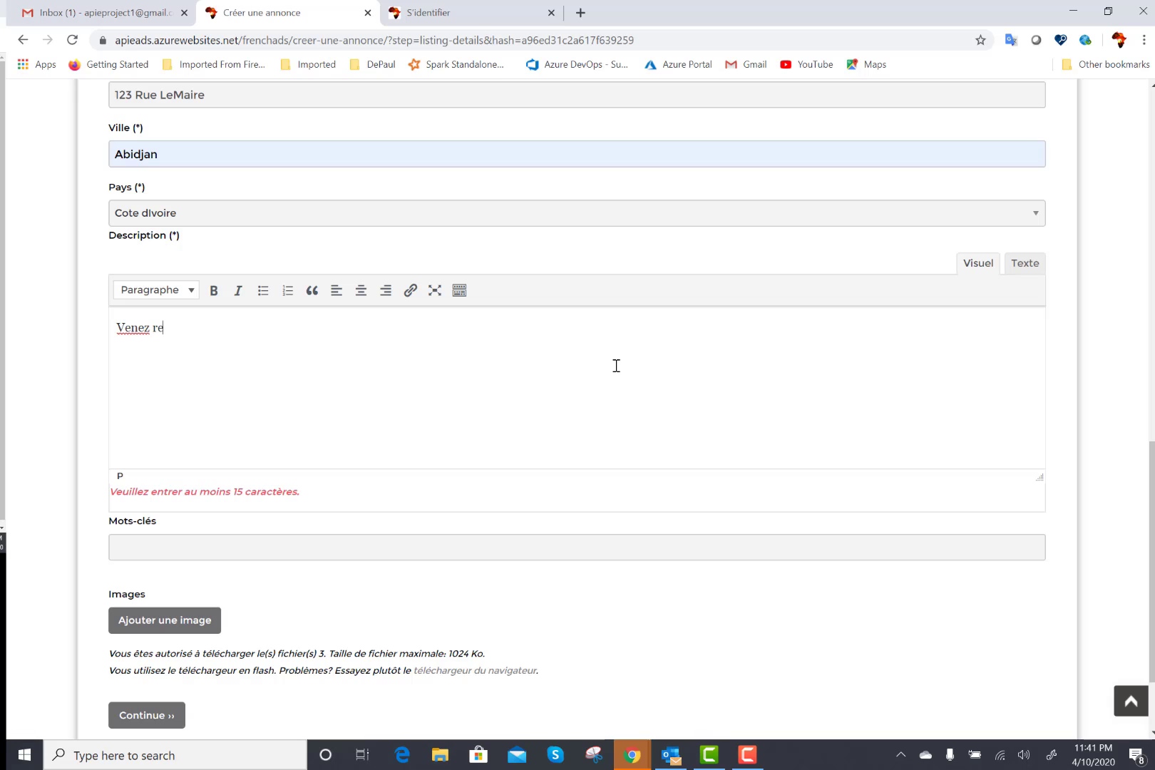
text(jouir avec nou)
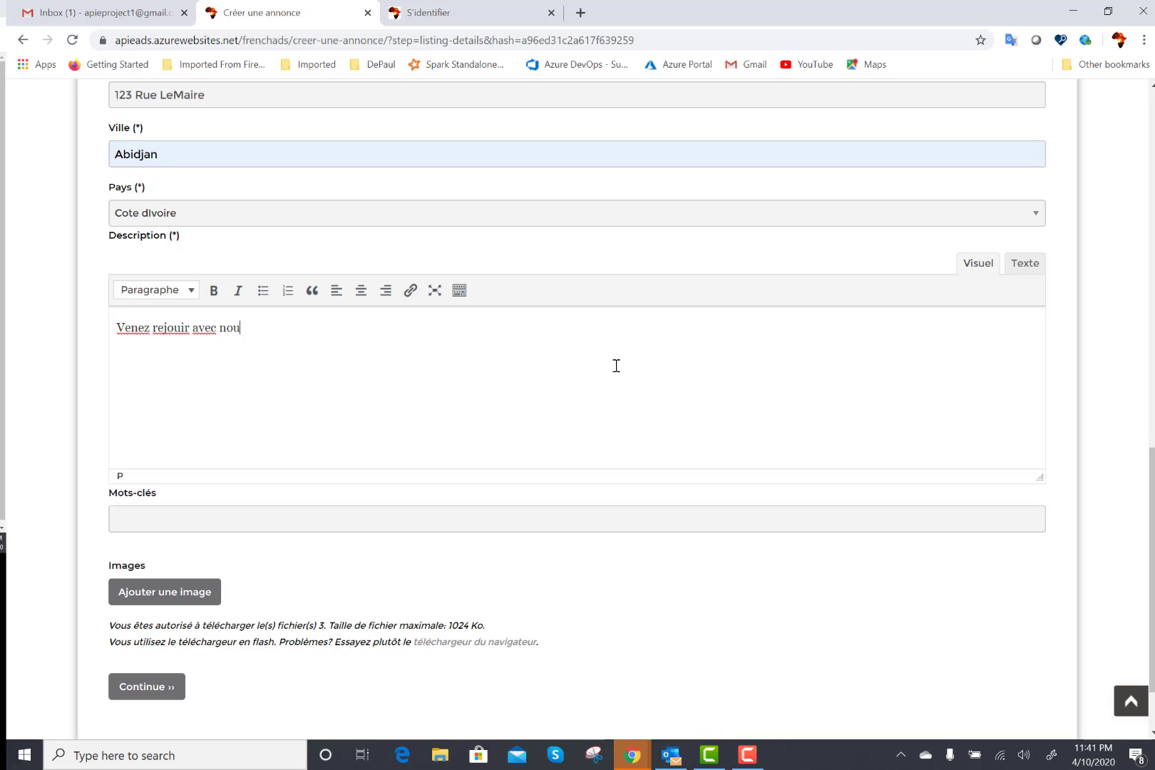
text(s en celebrant le master de )
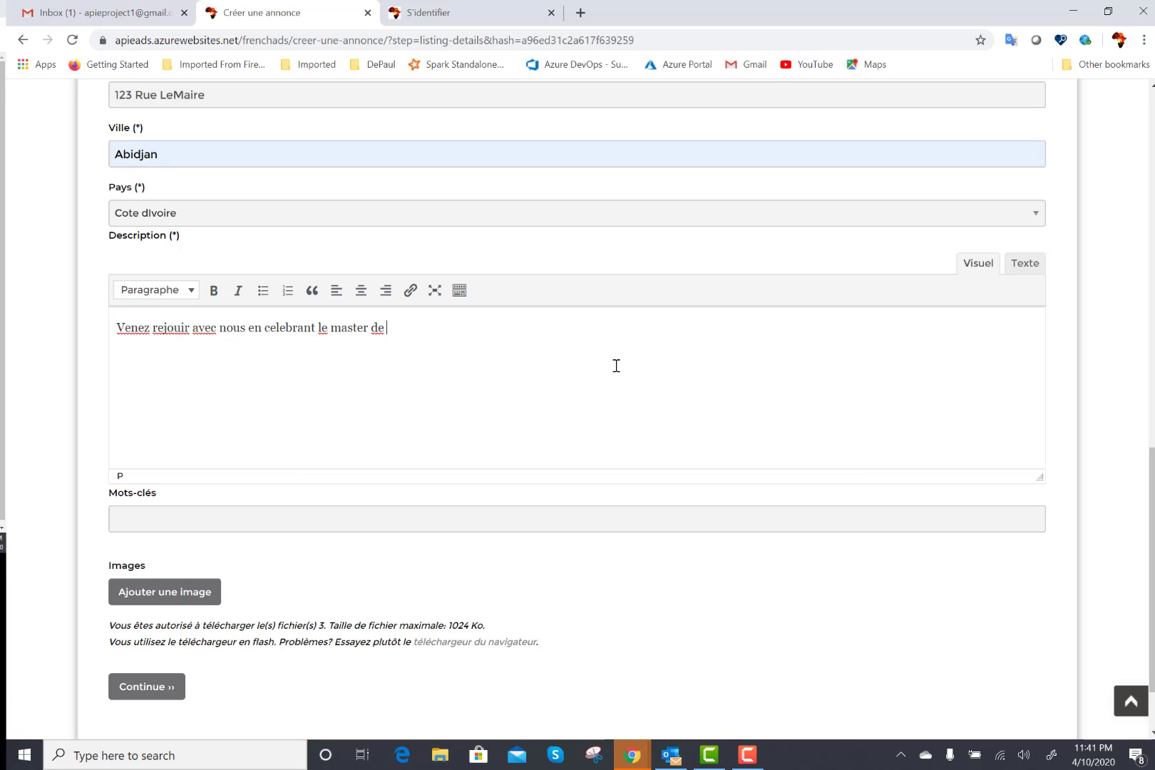
text(Julien )
text(Tele)
text(phone:)
key(Return)
text(Address:)
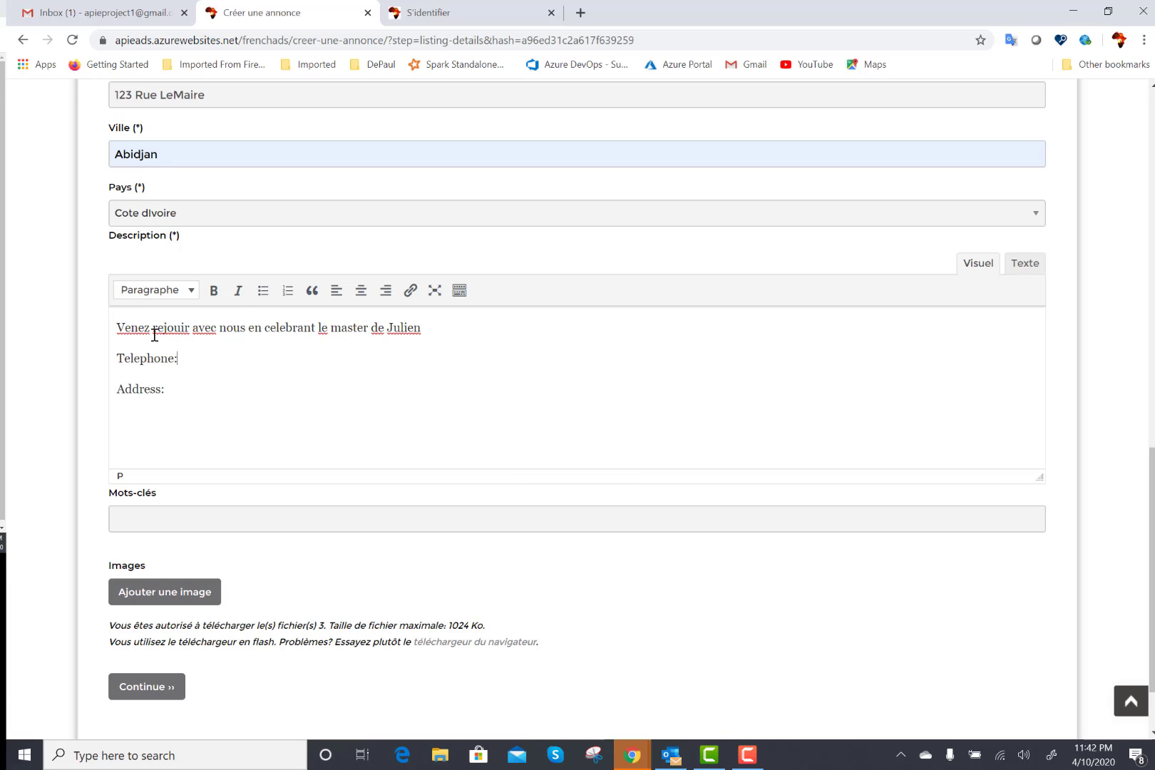
drag(117, 327, 186, 388)
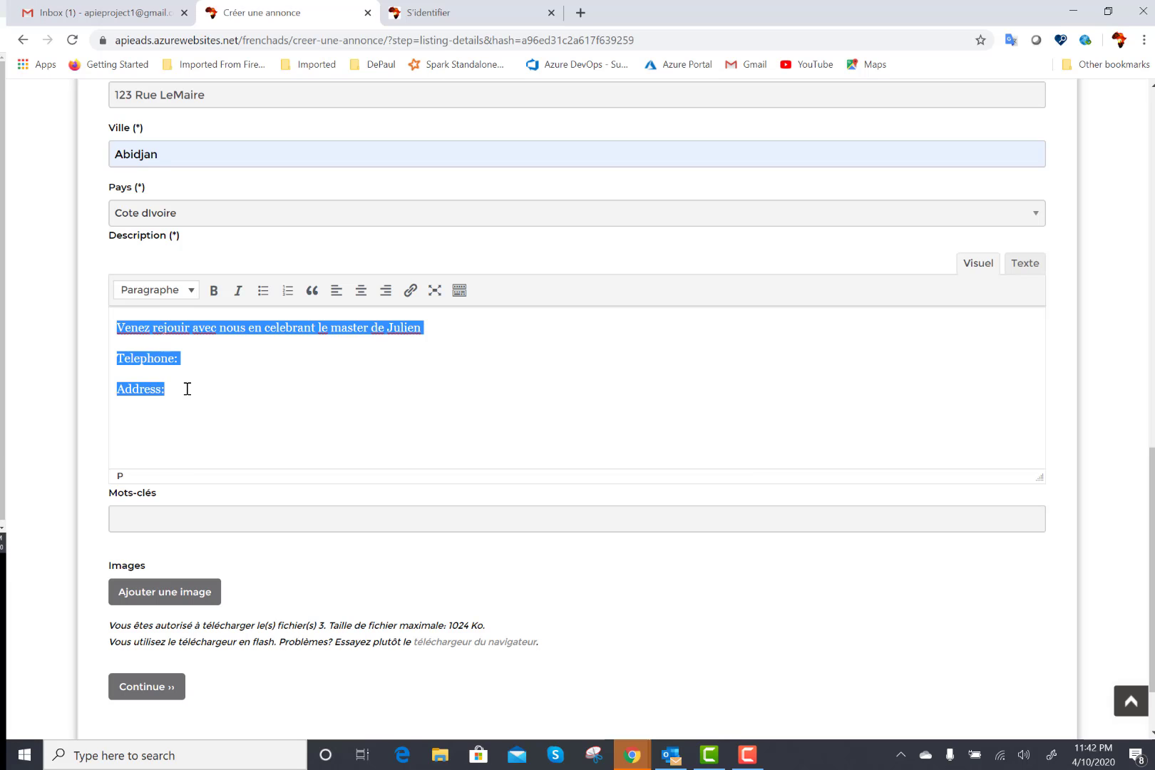
click(182, 516)
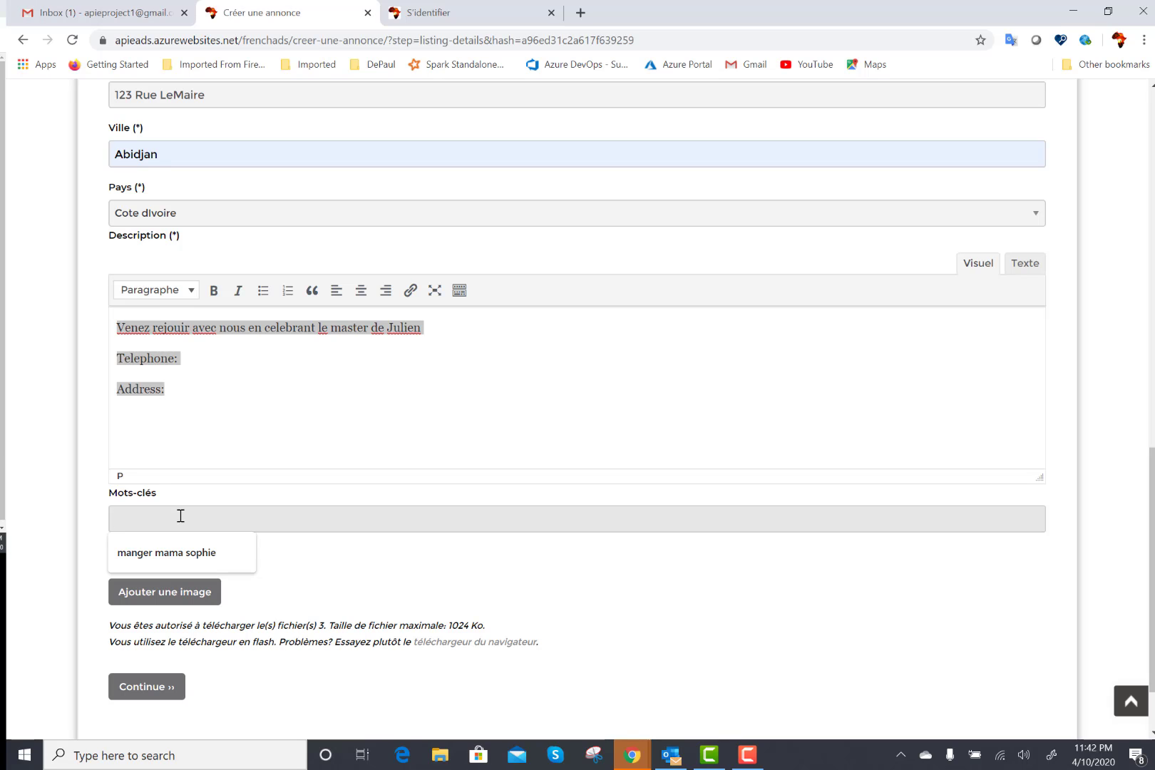
Enter keywords master, abidjan, the graduate's first name and celebration.
text(mast)
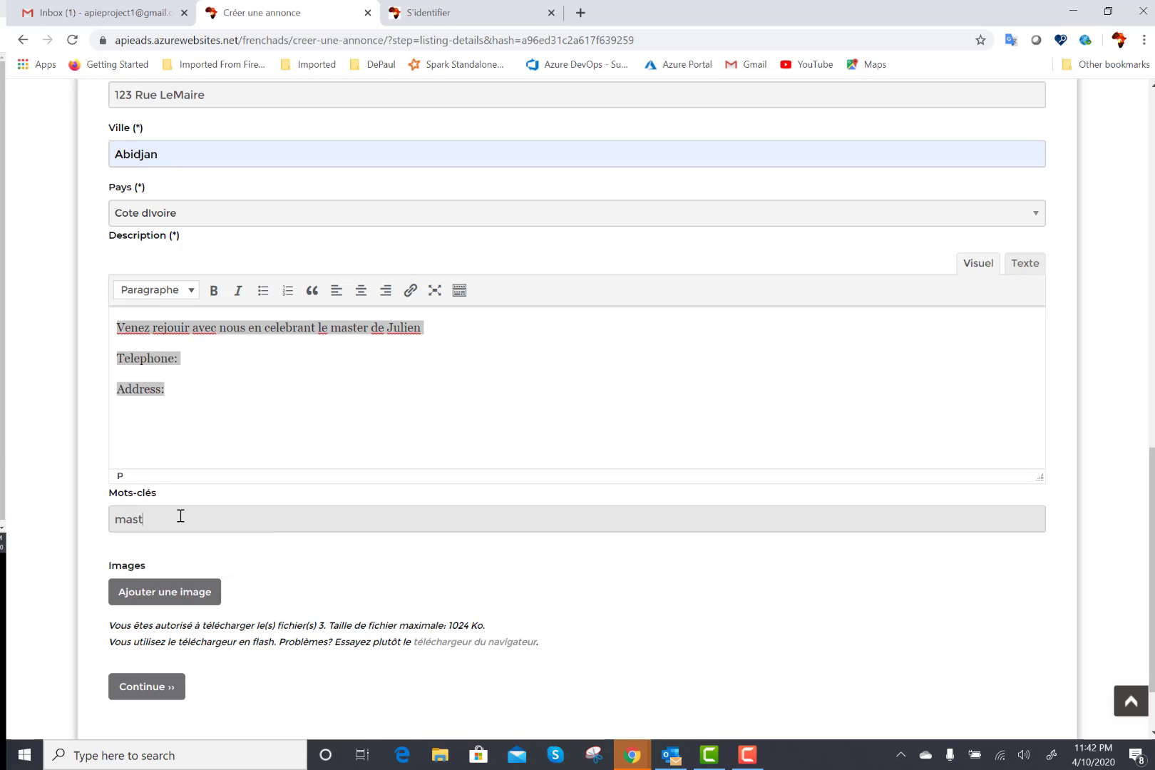
text(er,abidjan,julien,celebration)
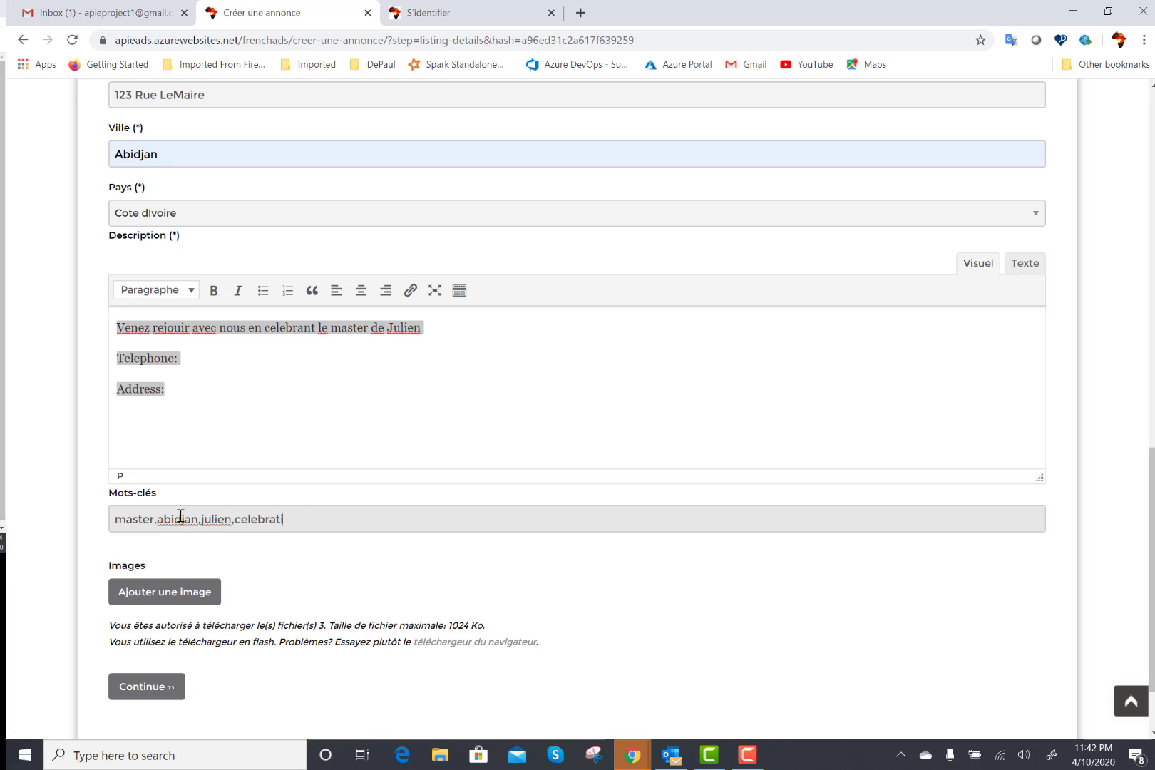
click(238, 516)
Upload the graduation image from Downloads, set it as the banner, and continue.
click(179, 596)
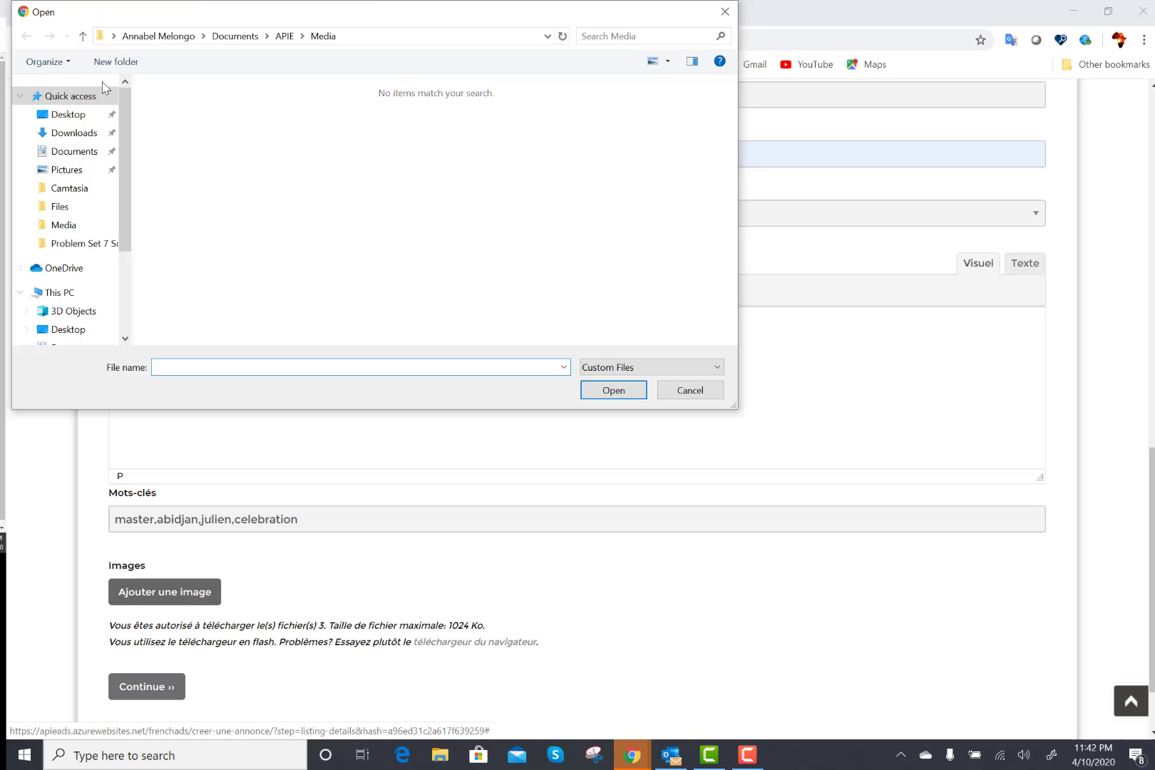
click(75, 135)
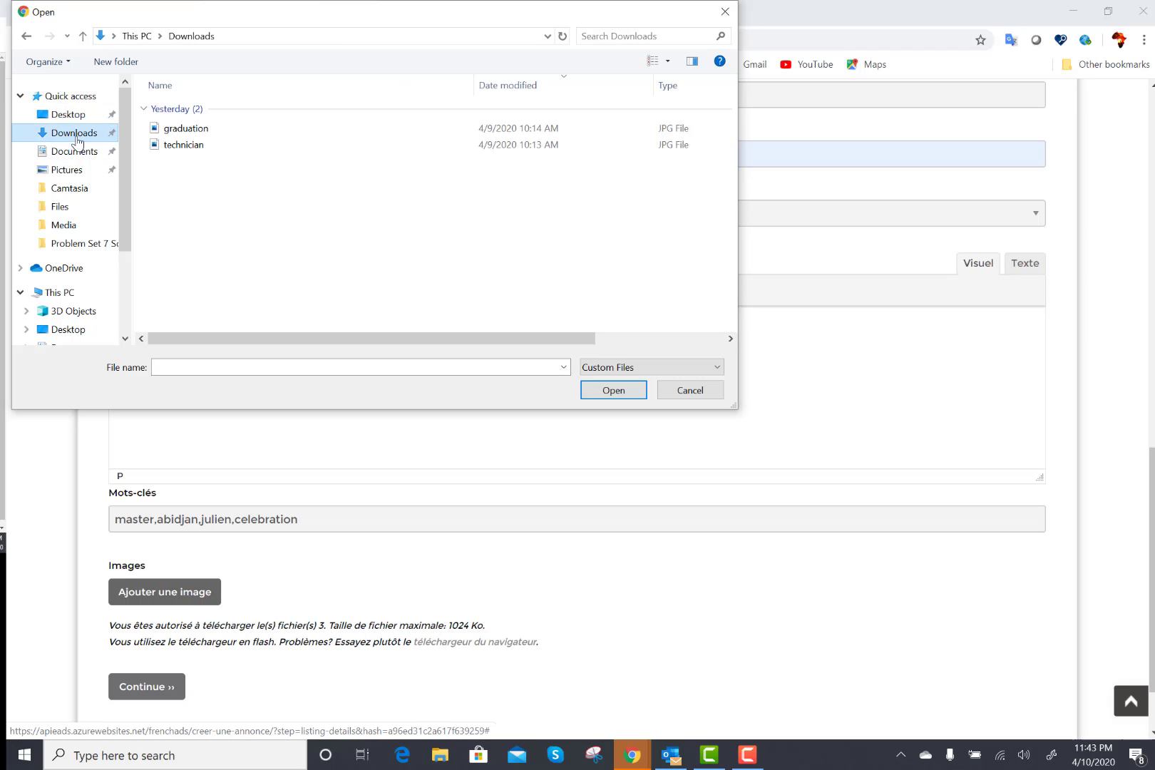
click(206, 132)
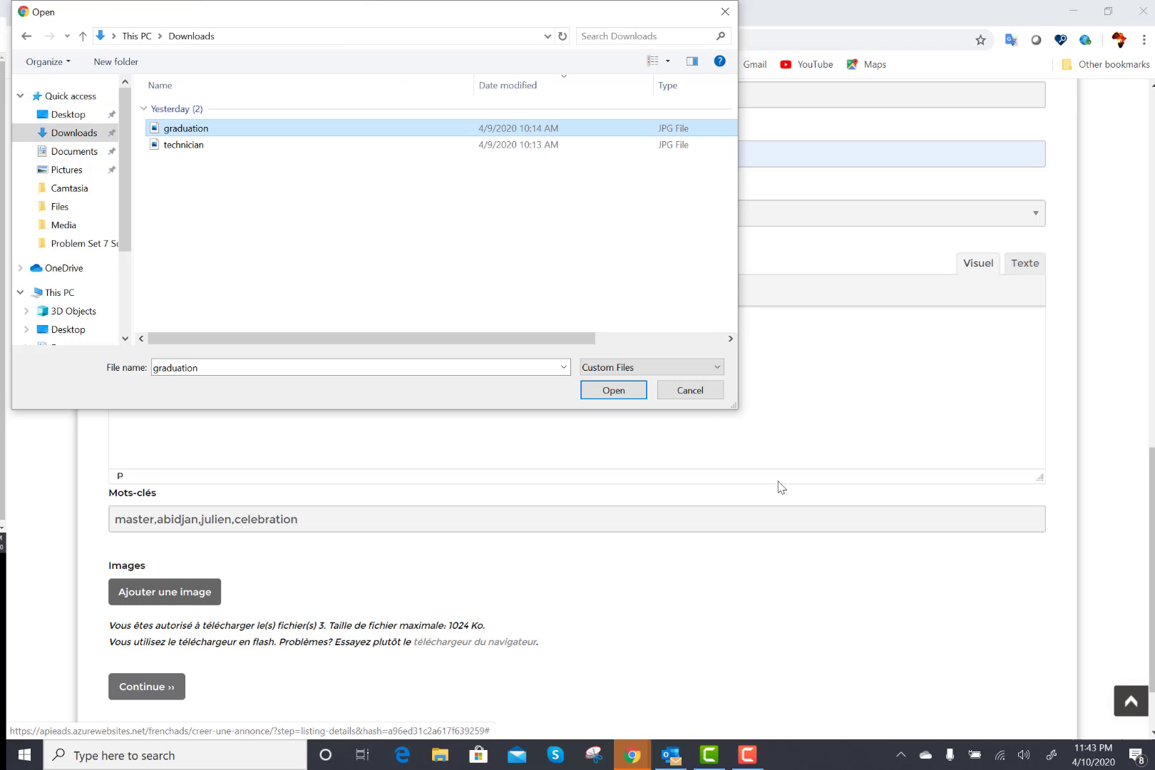
click(619, 391)
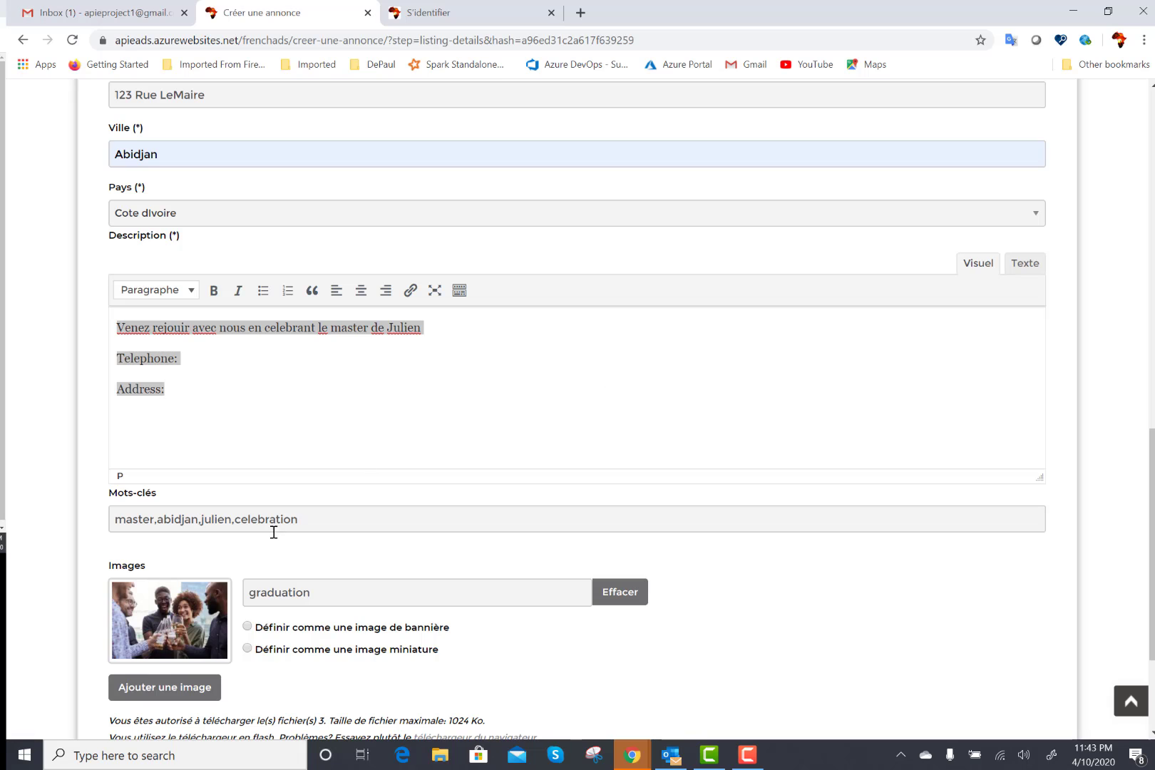
click(247, 626)
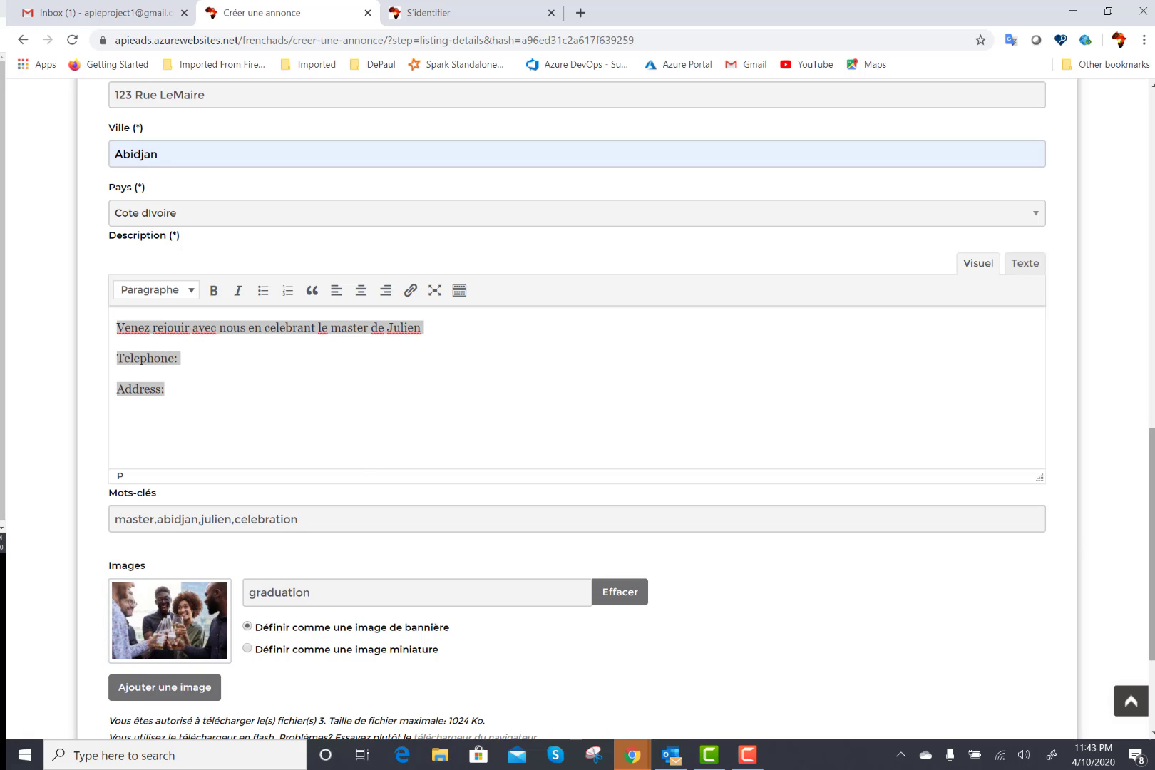
scroll(1152, 476, down, 3)
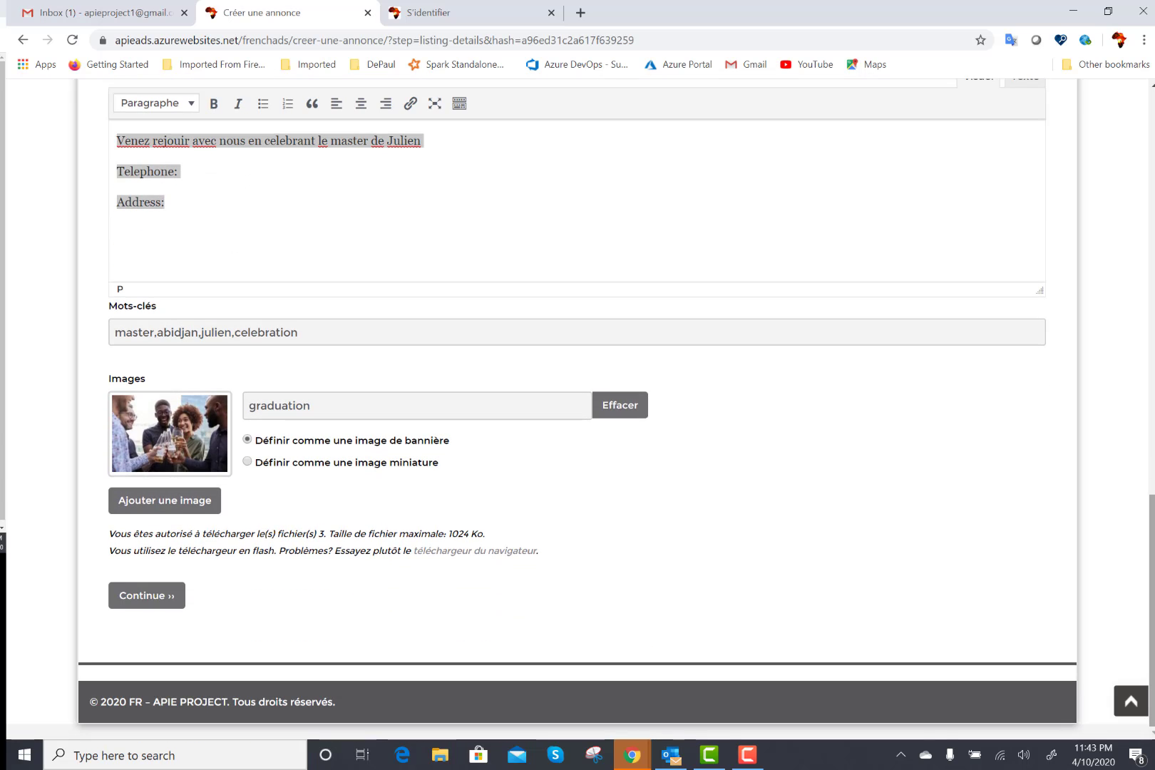
click(163, 598)
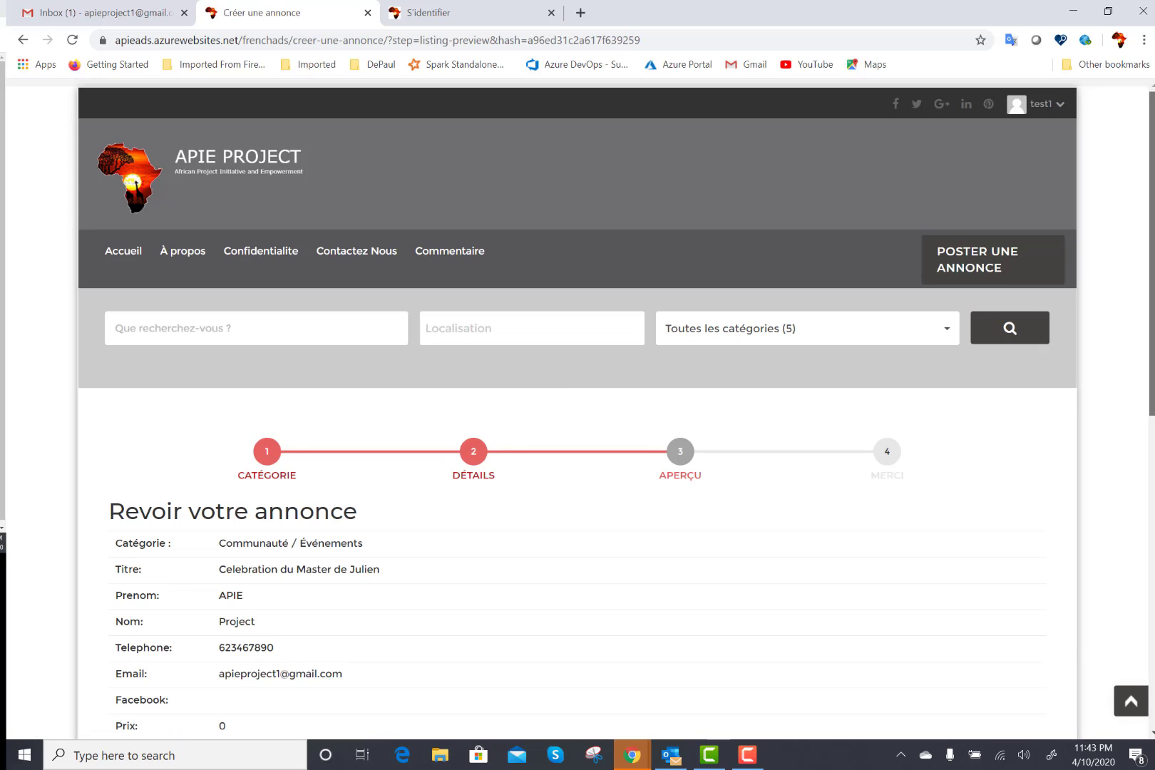
Scroll through the Revoir votre annonce preview and accept the rules to publish the ad.
drag(1150, 239, 1145, 419)
scroll(1136, 396, up, 2)
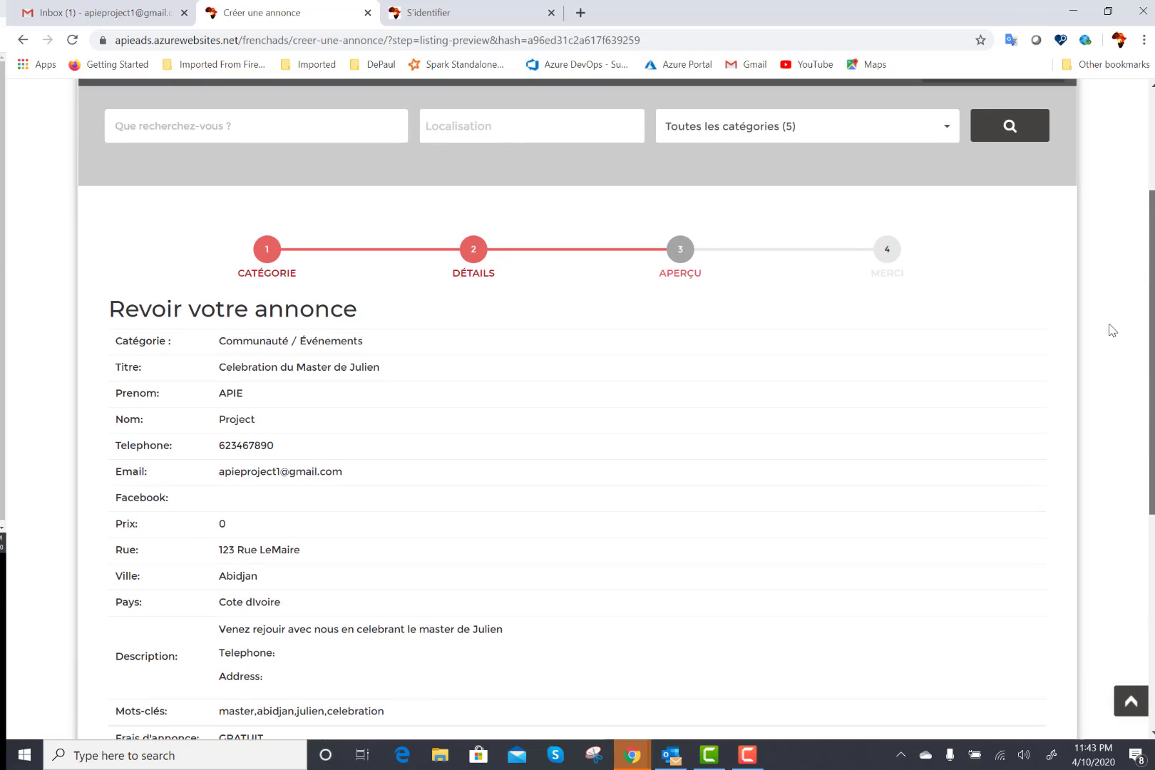
scroll(1111, 328, down, 4)
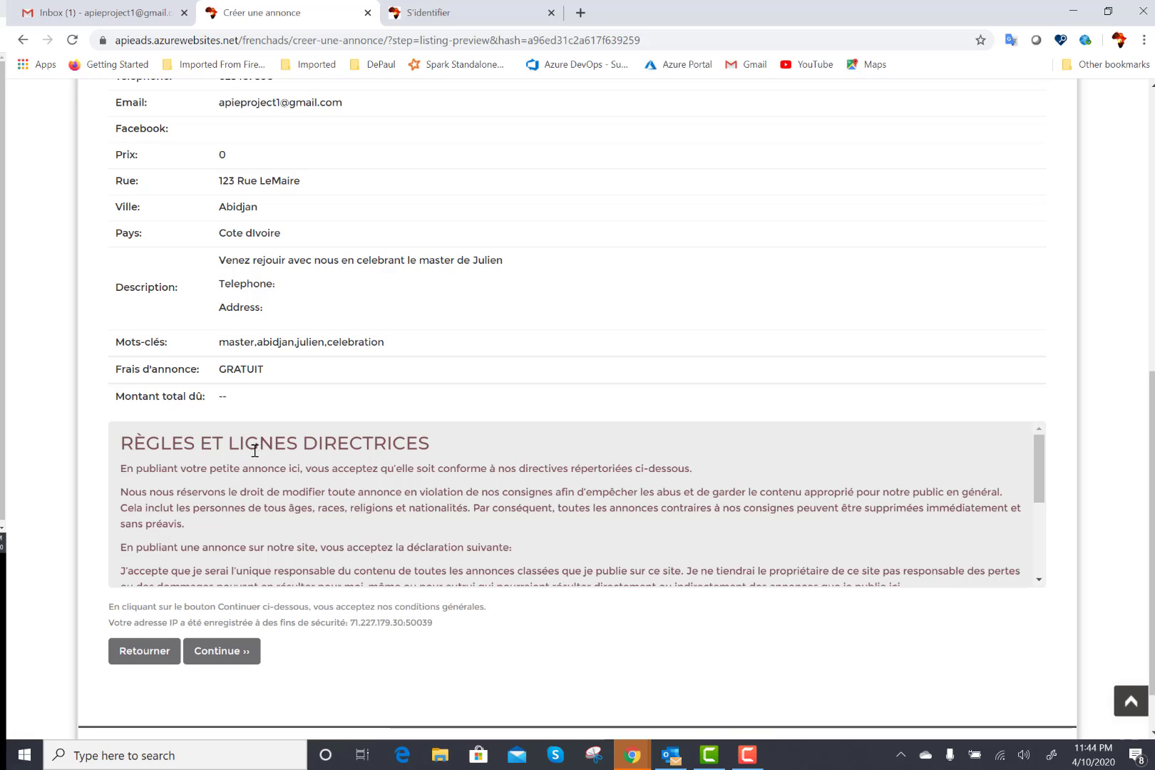
click(223, 660)
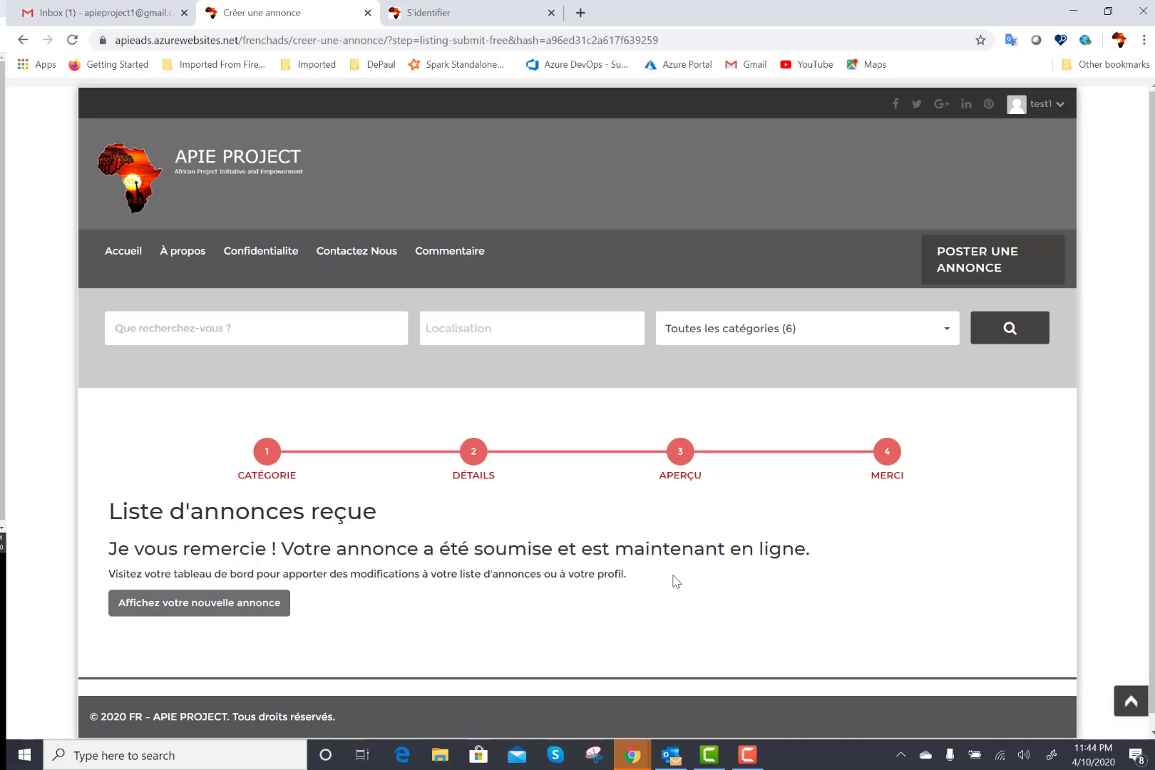
click(232, 607)
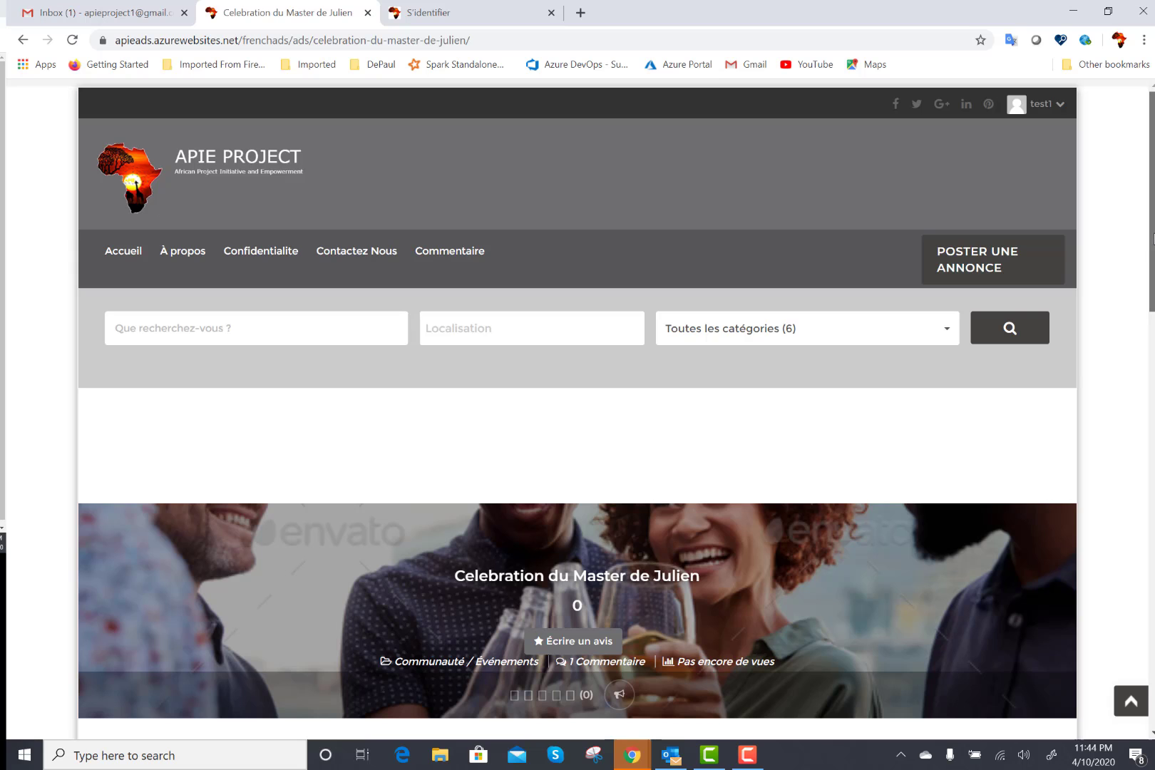
scroll(1153, 241, down, 5)
scroll(1152, 432, down, 4)
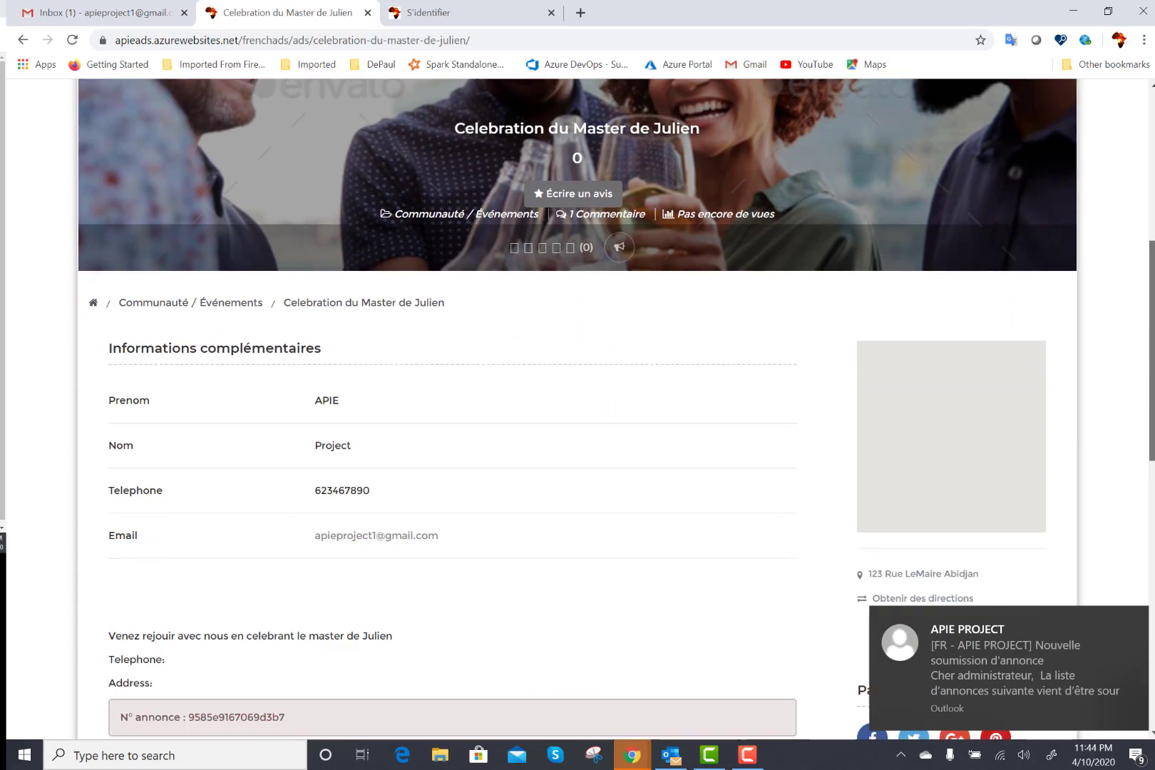
scroll(1153, 432, up, 6)
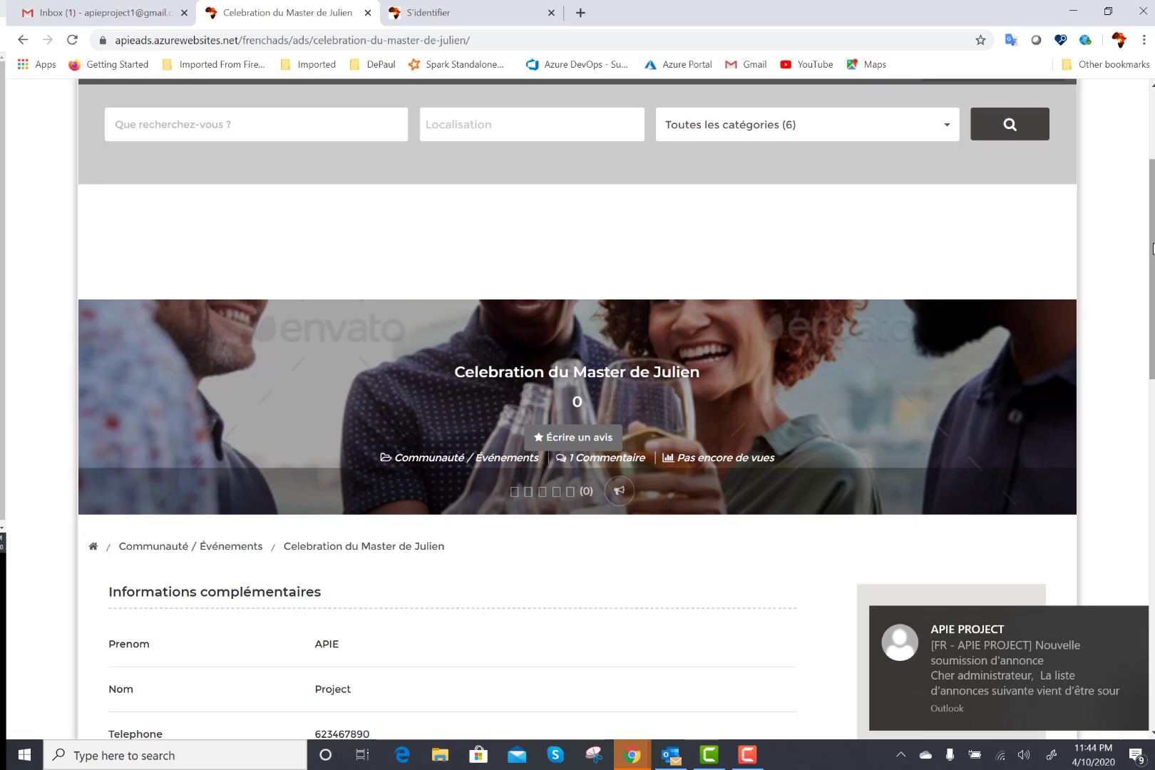
scroll(1153, 285, down, 2)
scroll(578, 410, down, 7)
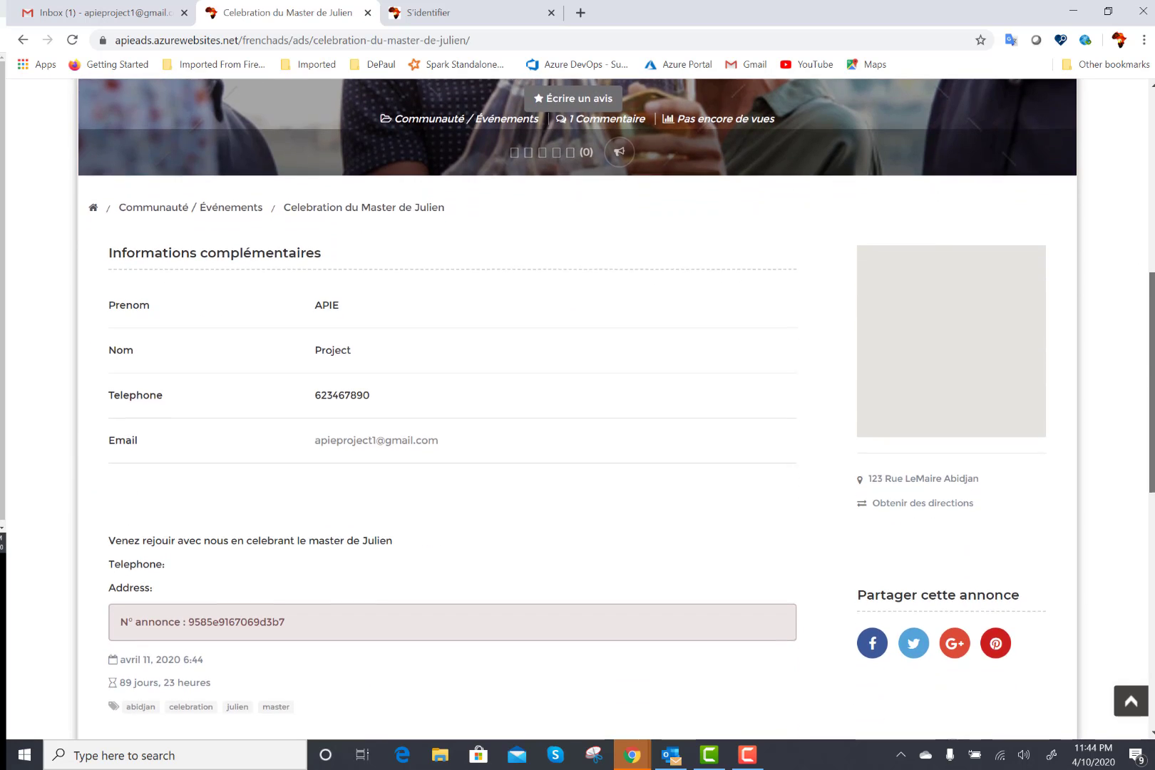
scroll(1101, 273, down, 5)
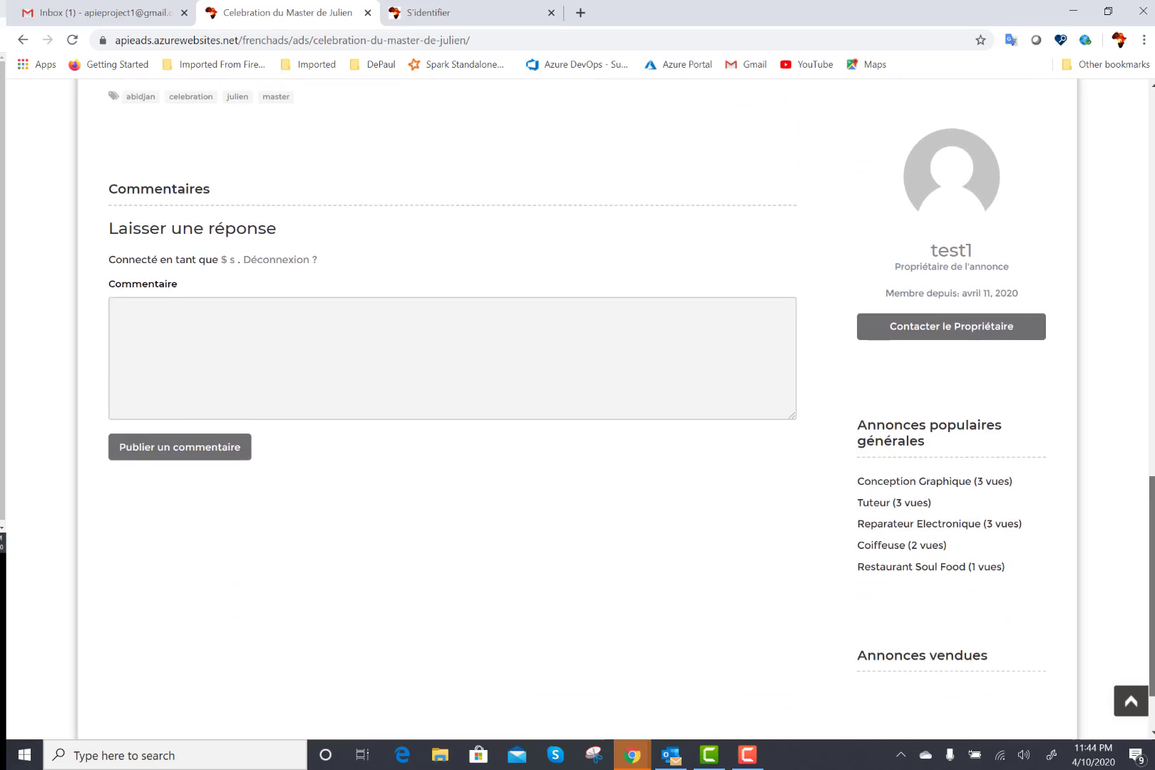
scroll(1100, 273, up, 12)
scroll(1100, 274, down, 1)
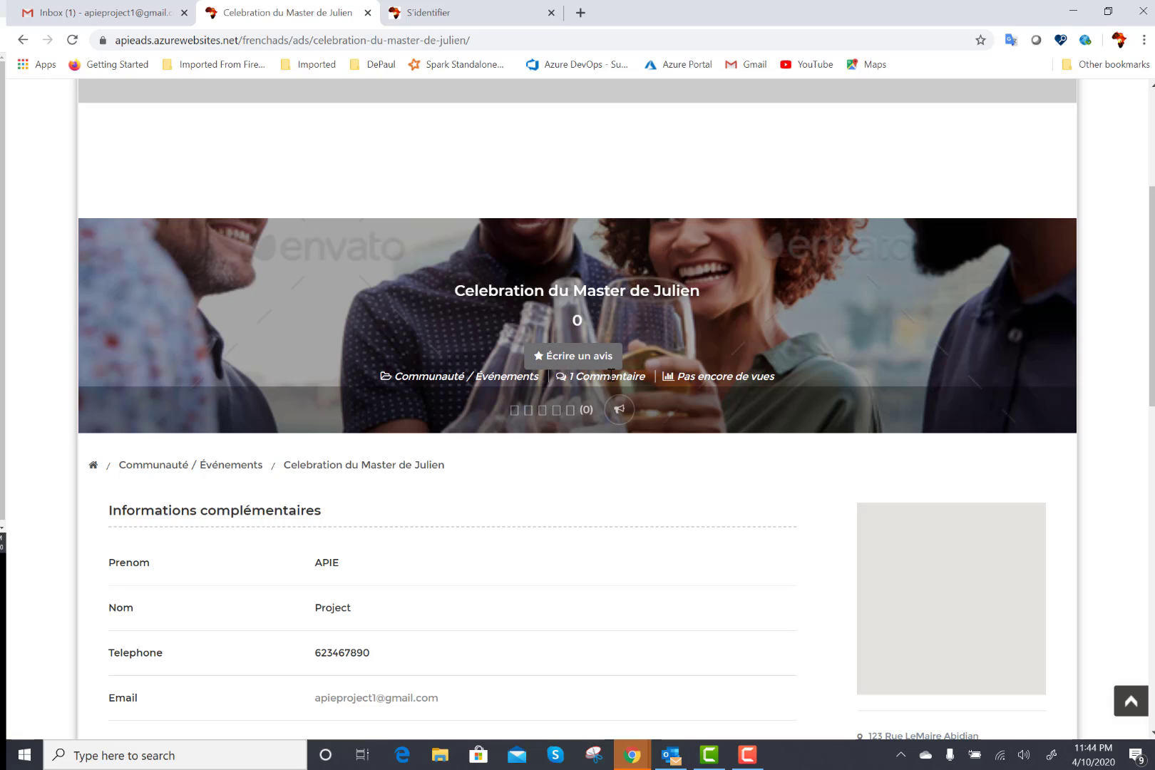
drag(1153, 239, 1153, 325)
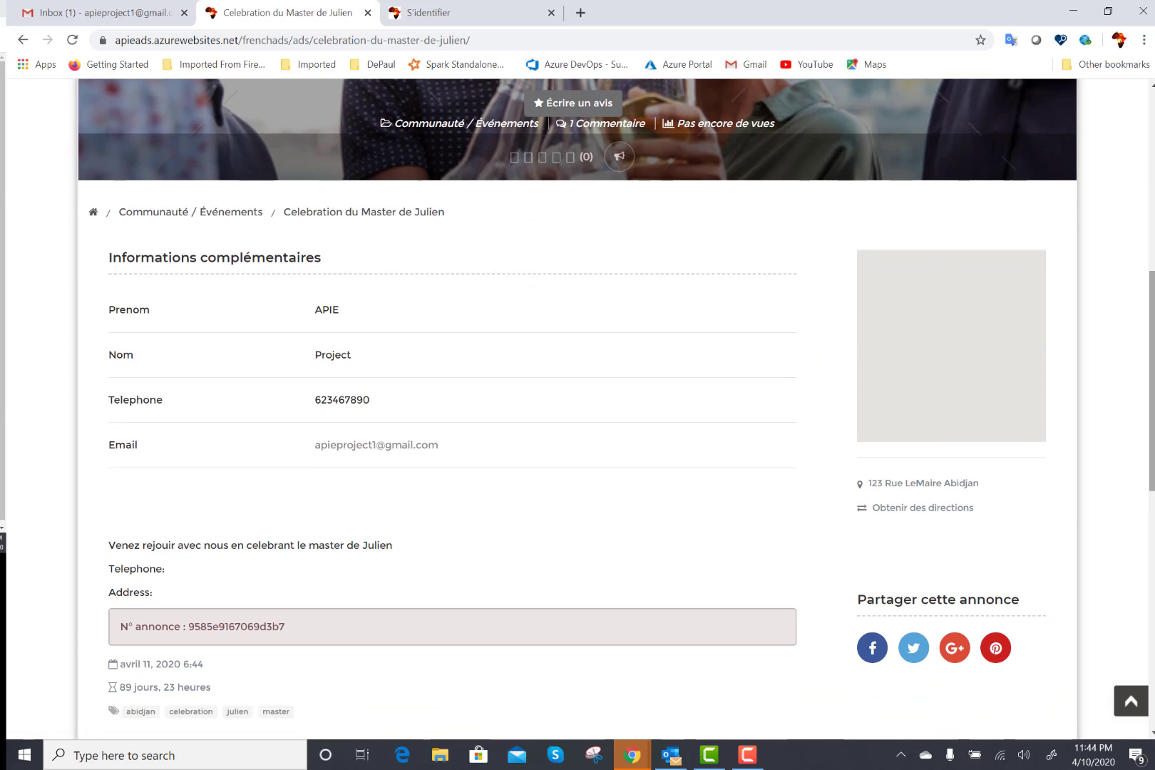
drag(1152, 357, 1153, 499)
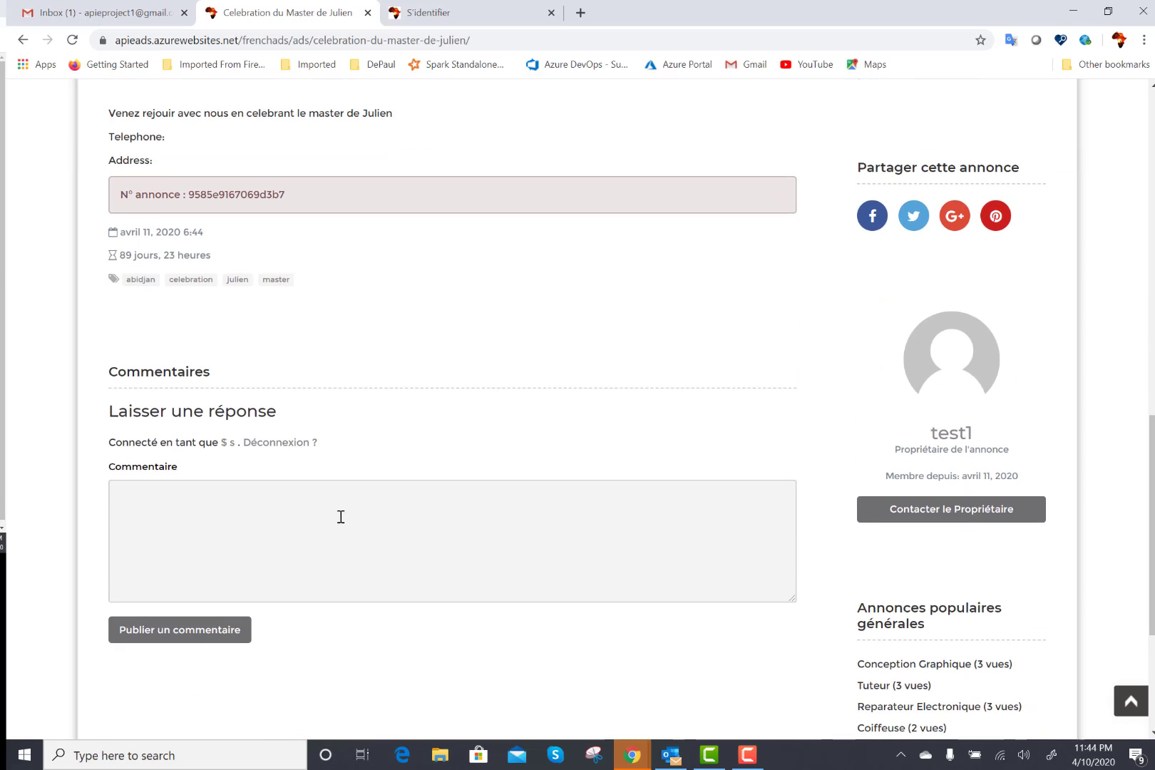
click(339, 514)
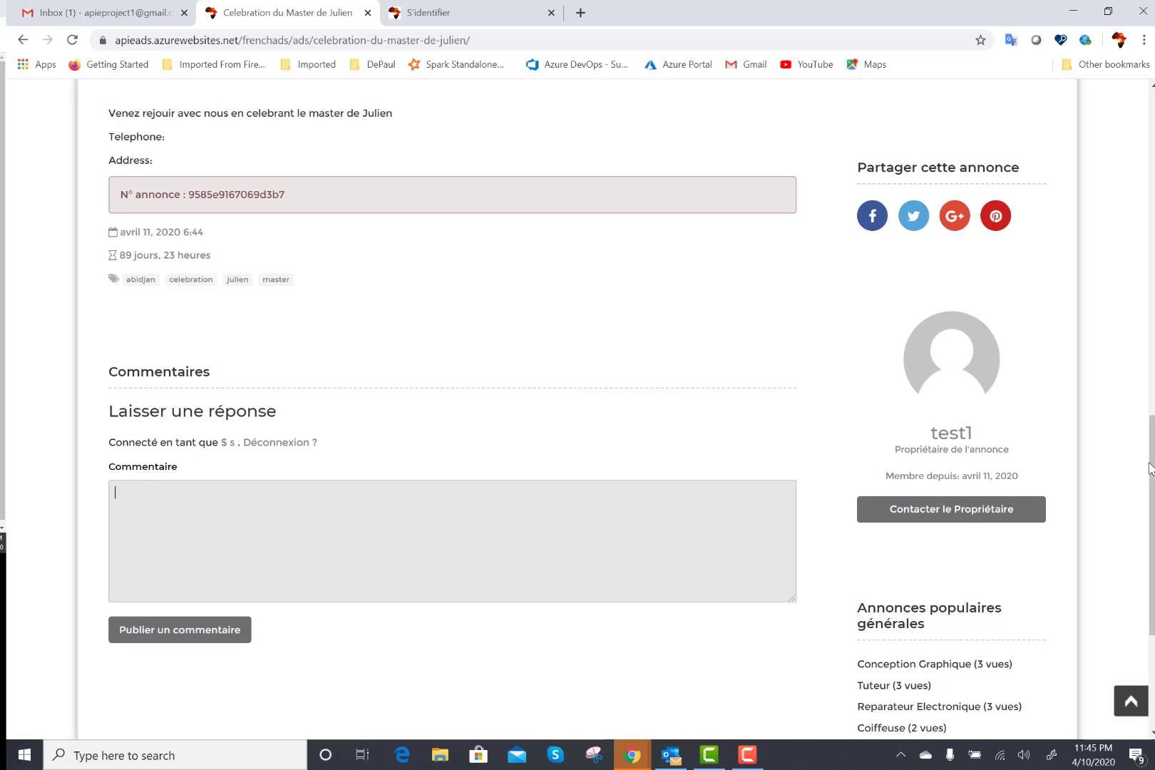
drag(1150, 469, 1148, 241)
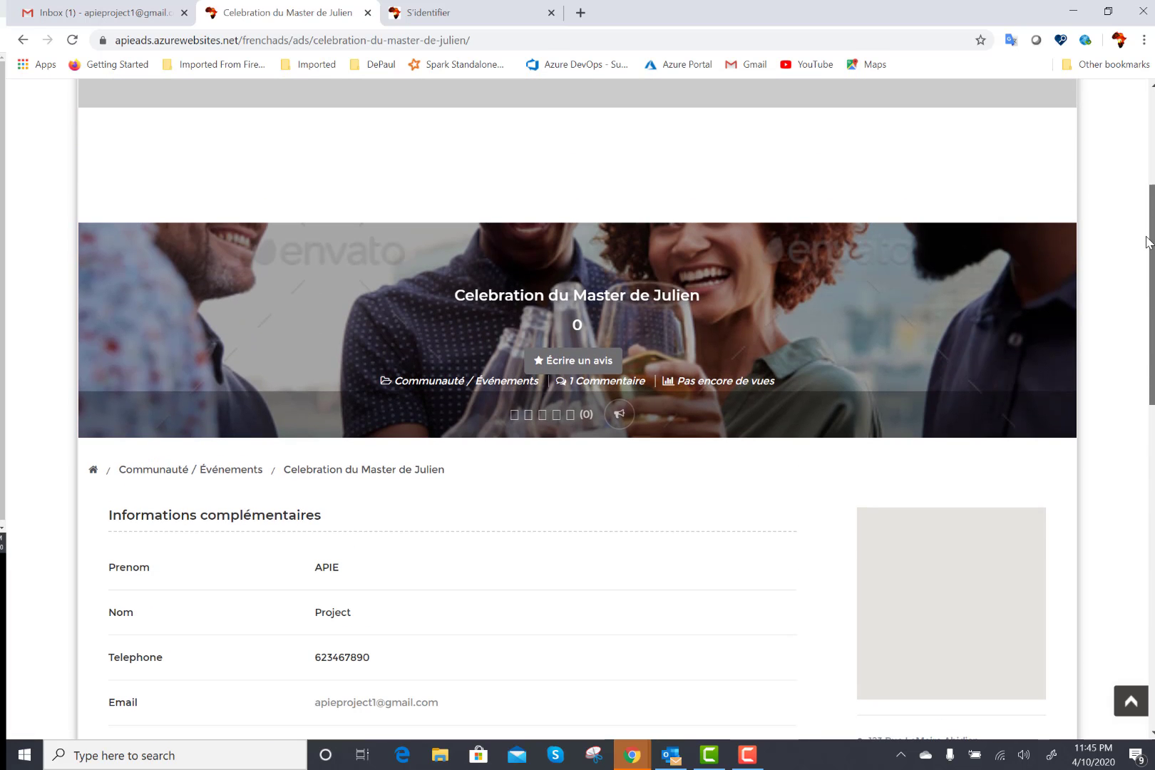
scroll(1148, 243, down, 1)
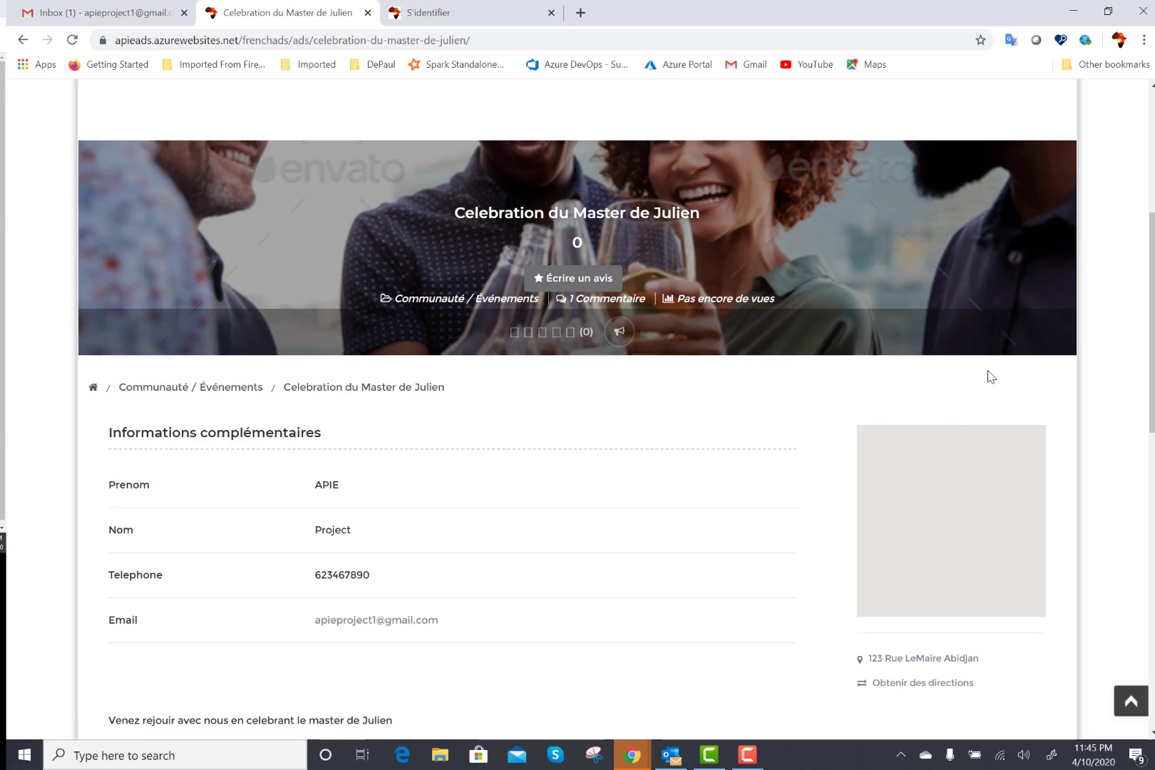
drag(1150, 298, 1149, 438)
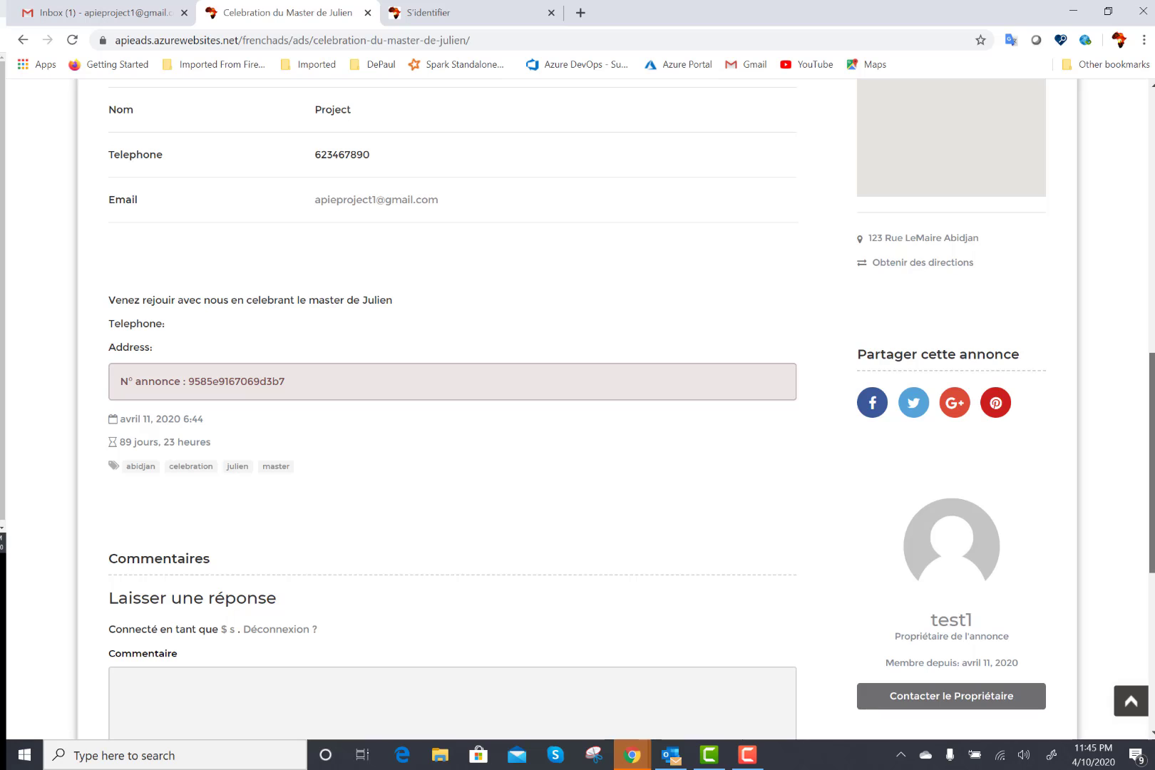
drag(1149, 418, 1112, 145)
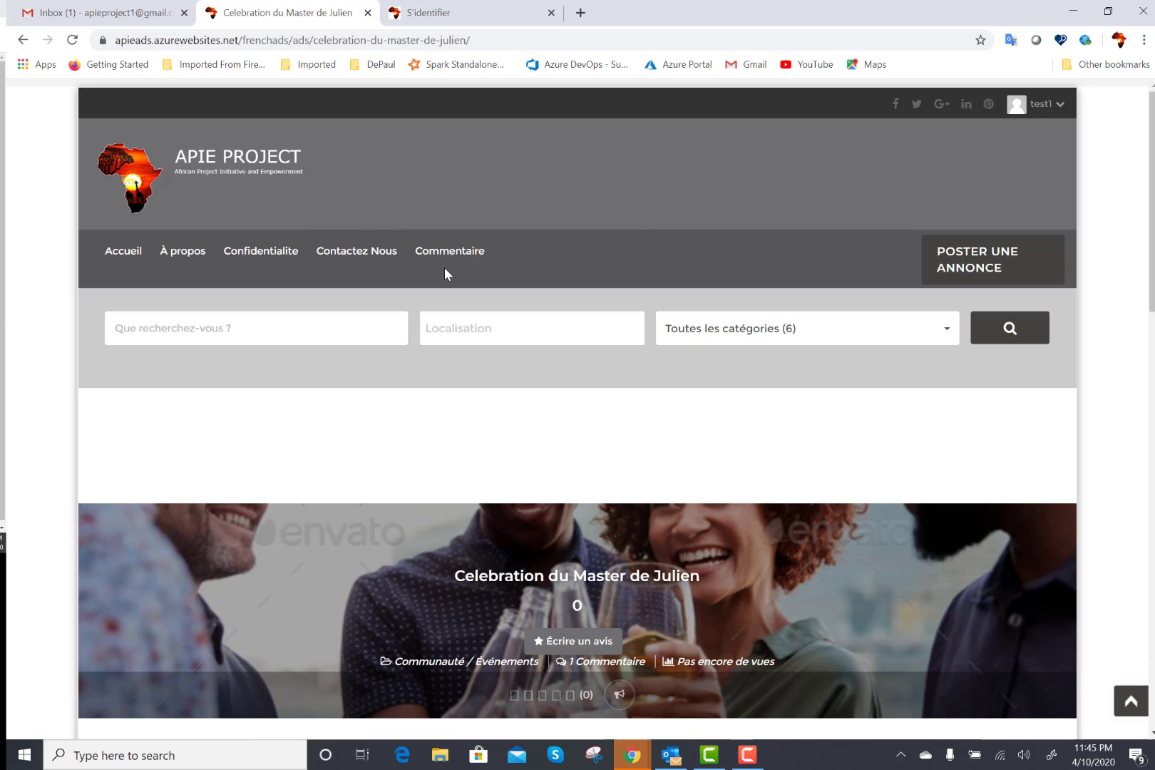
Open Contactez Nous and scroll through its contact form and profile fields.
click(360, 261)
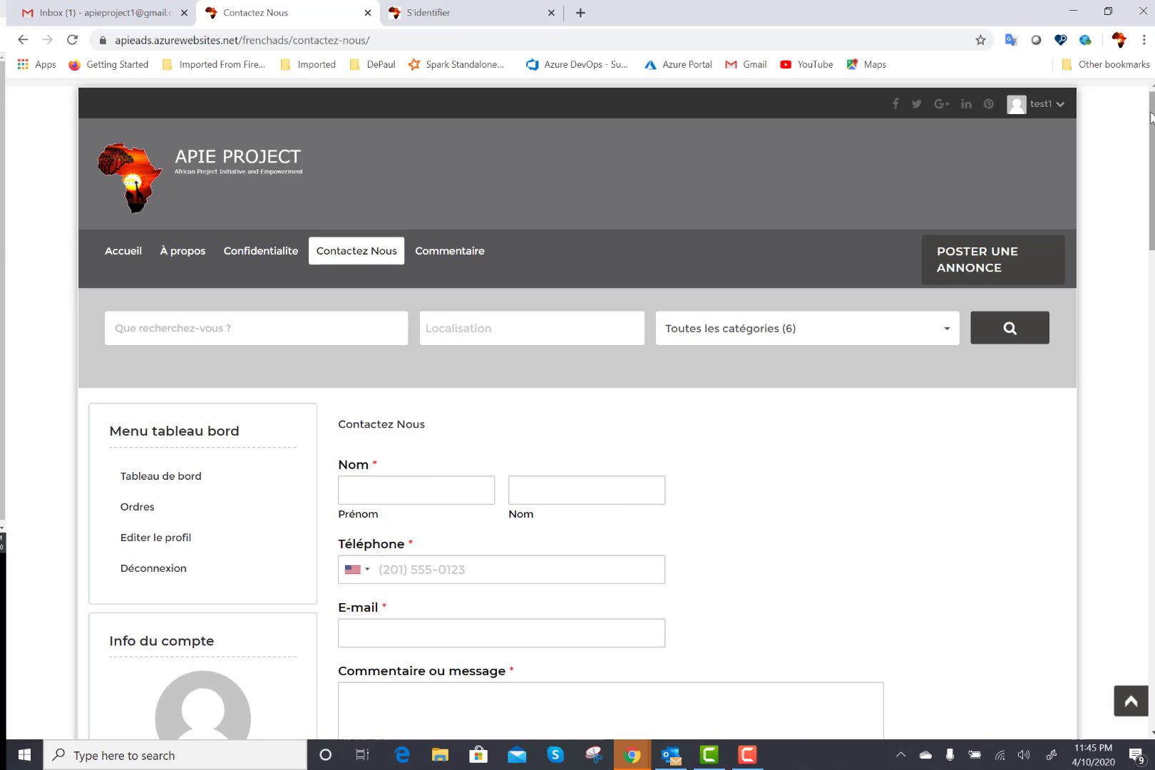
drag(1151, 118, 1151, 176)
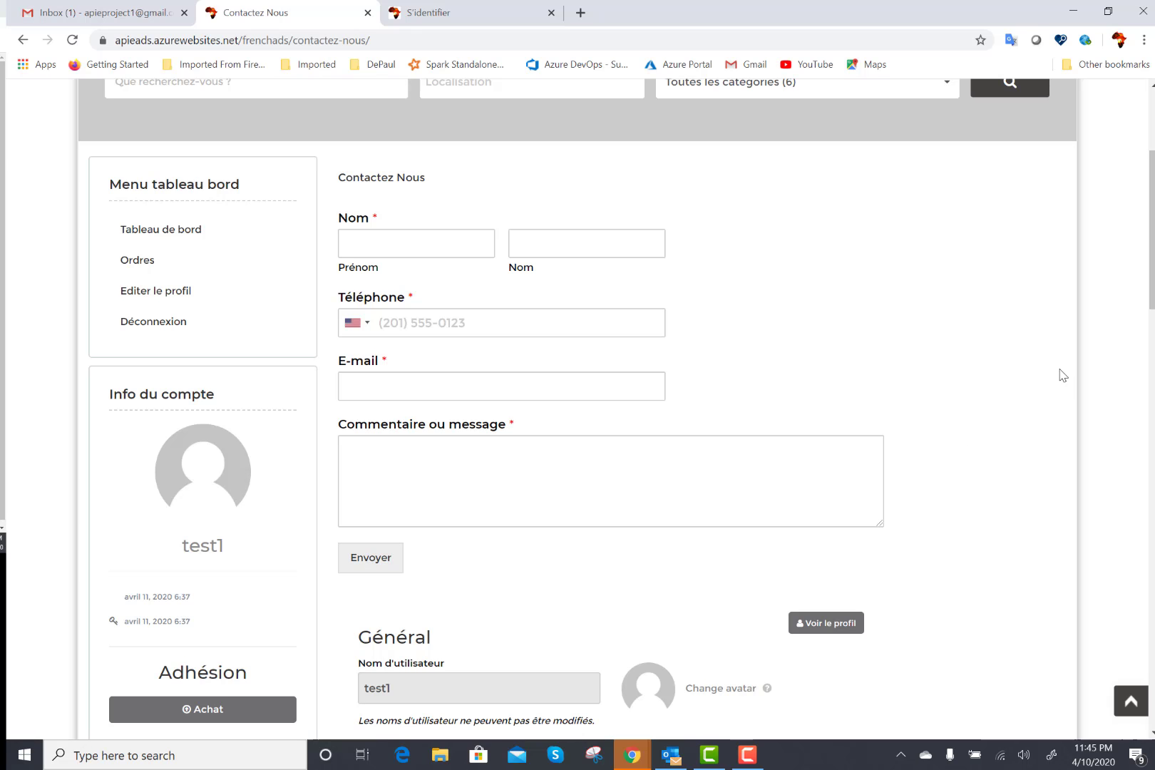
drag(1146, 294, 1146, 412)
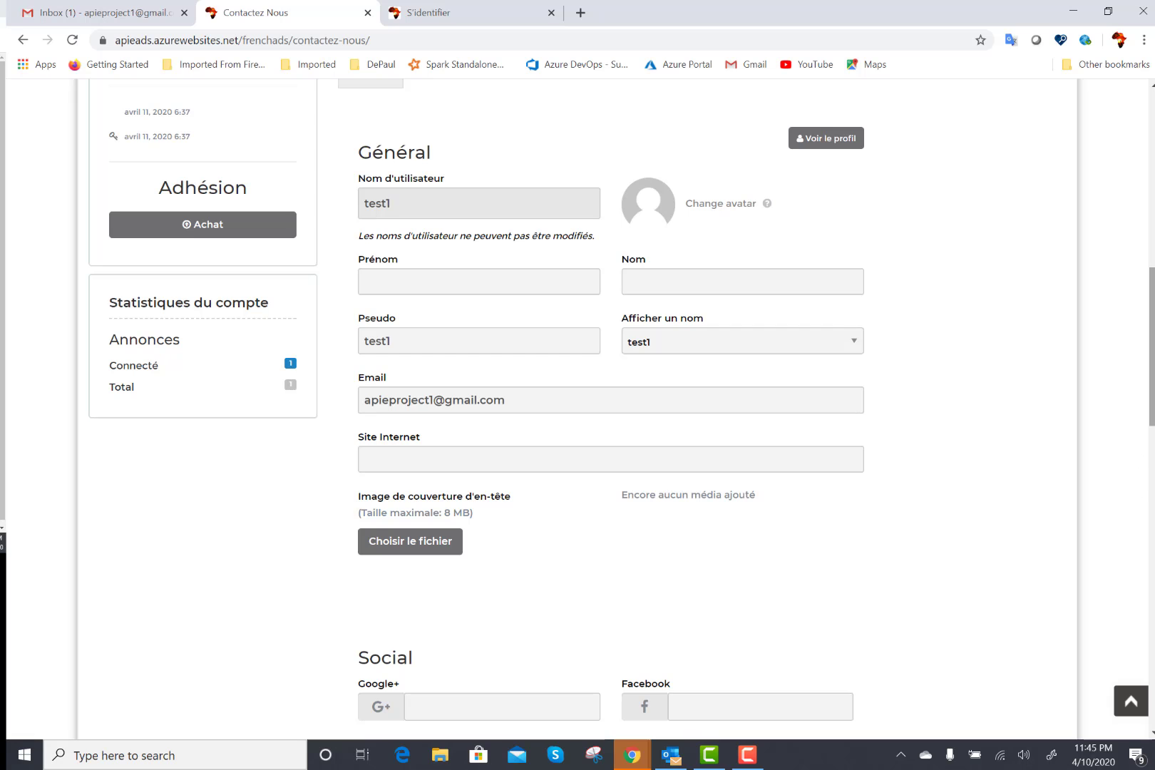
scroll(1142, 460, down, 4)
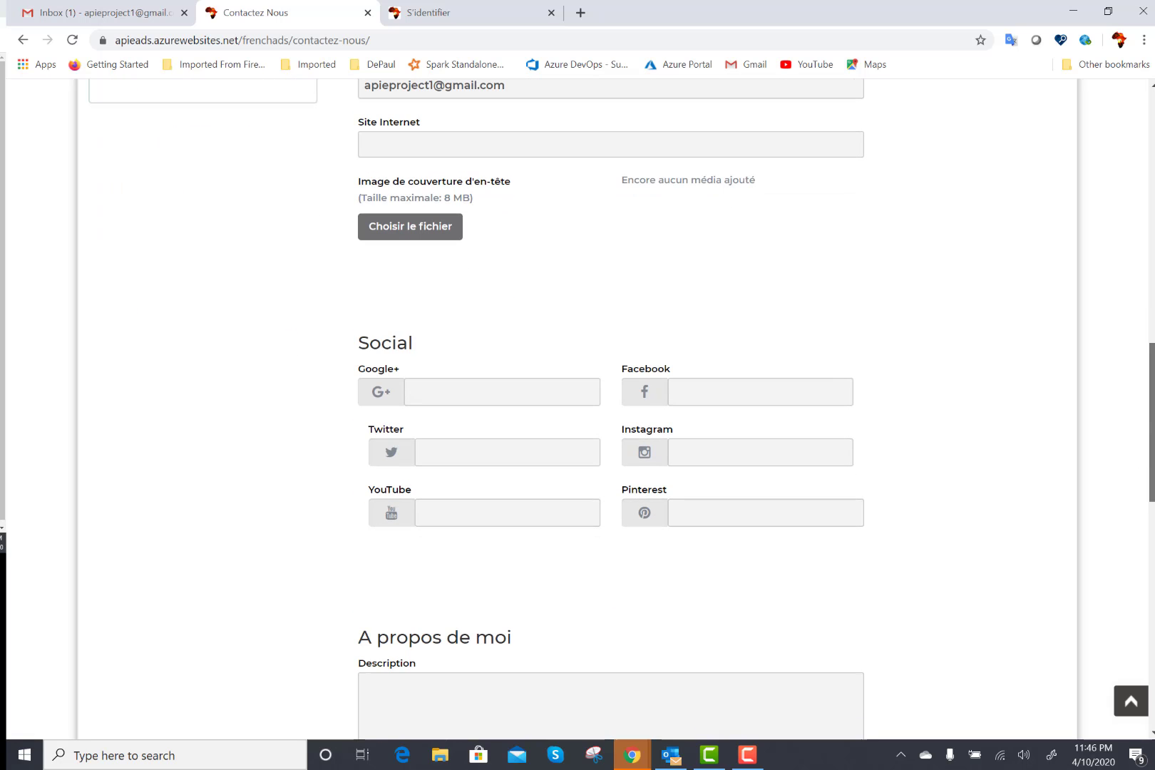
scroll(614, 411, down, 4)
scroll(1116, 207, up, 10)
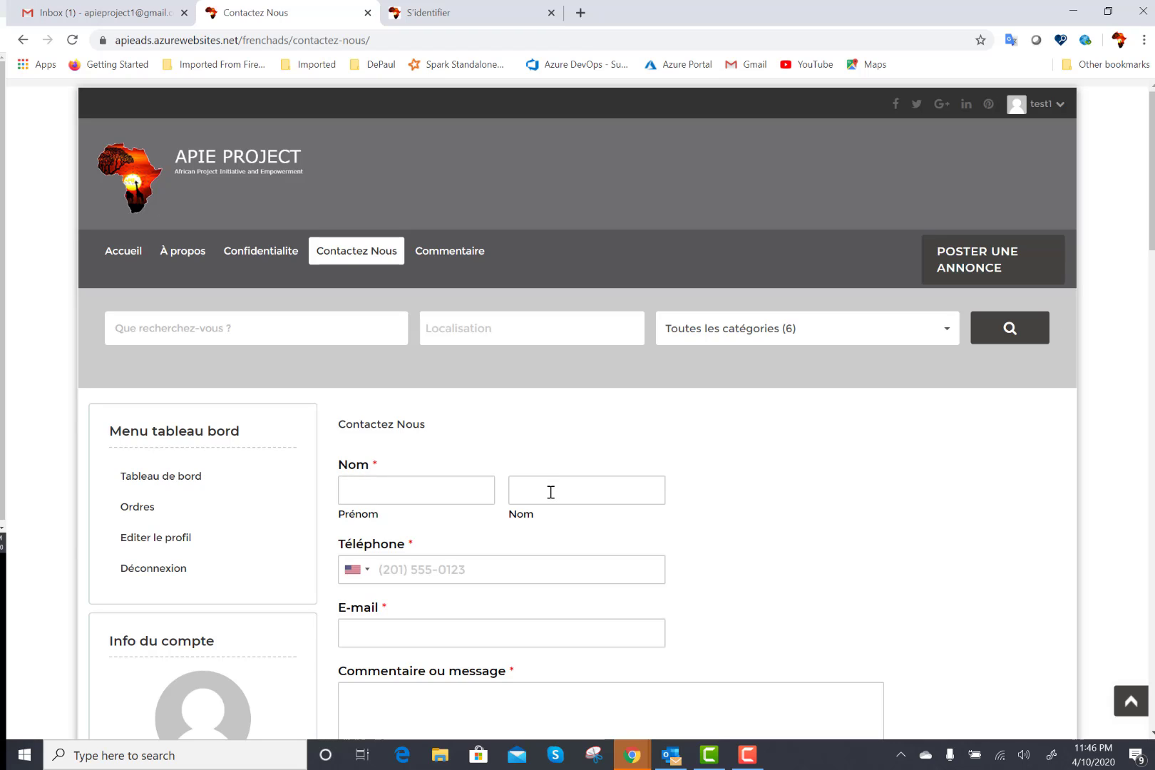
Open the Commentaire feedback page and scroll through its form.
click(451, 255)
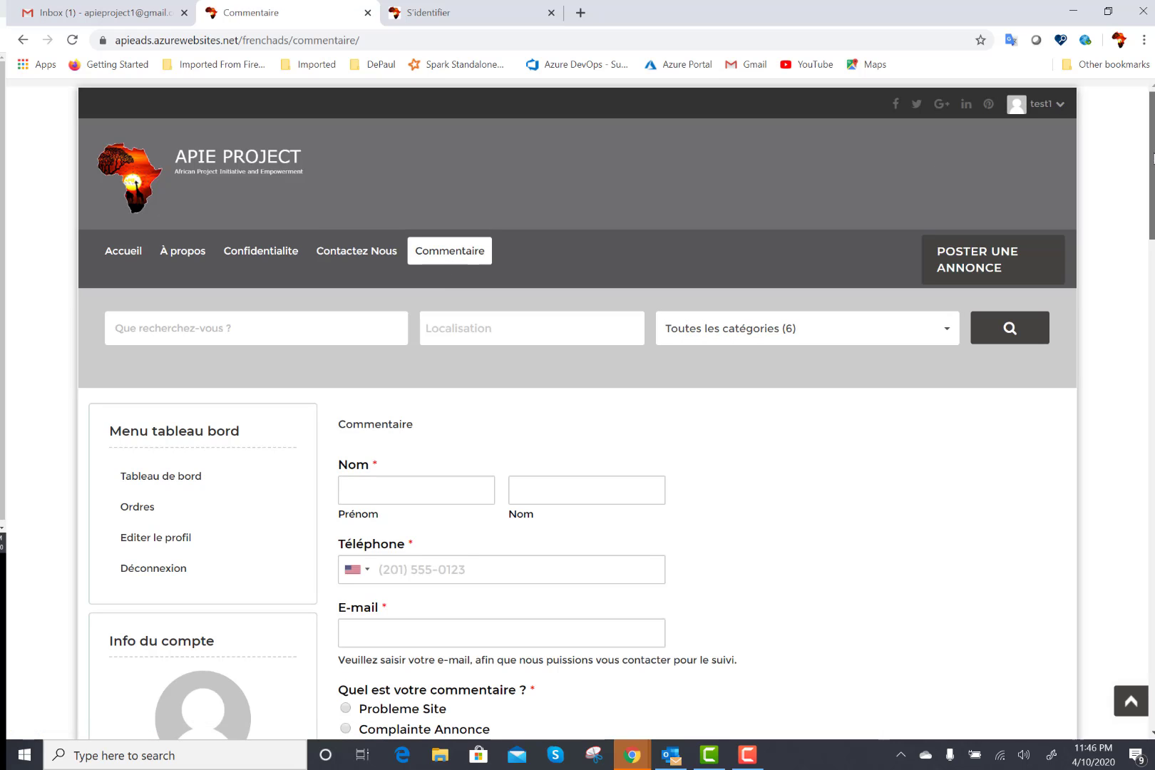
scroll(578, 414, down, 5)
scroll(578, 406, up, 1)
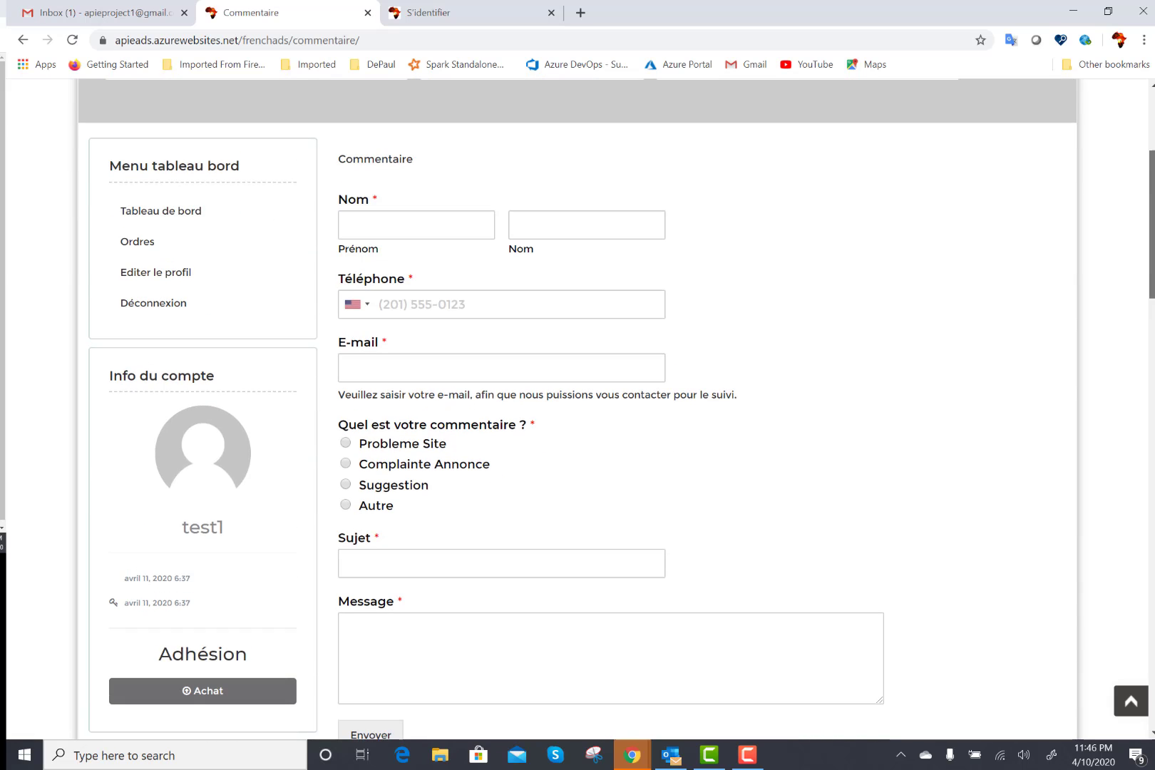
scroll(577, 410, up, 1)
scroll(578, 410, up, 1)
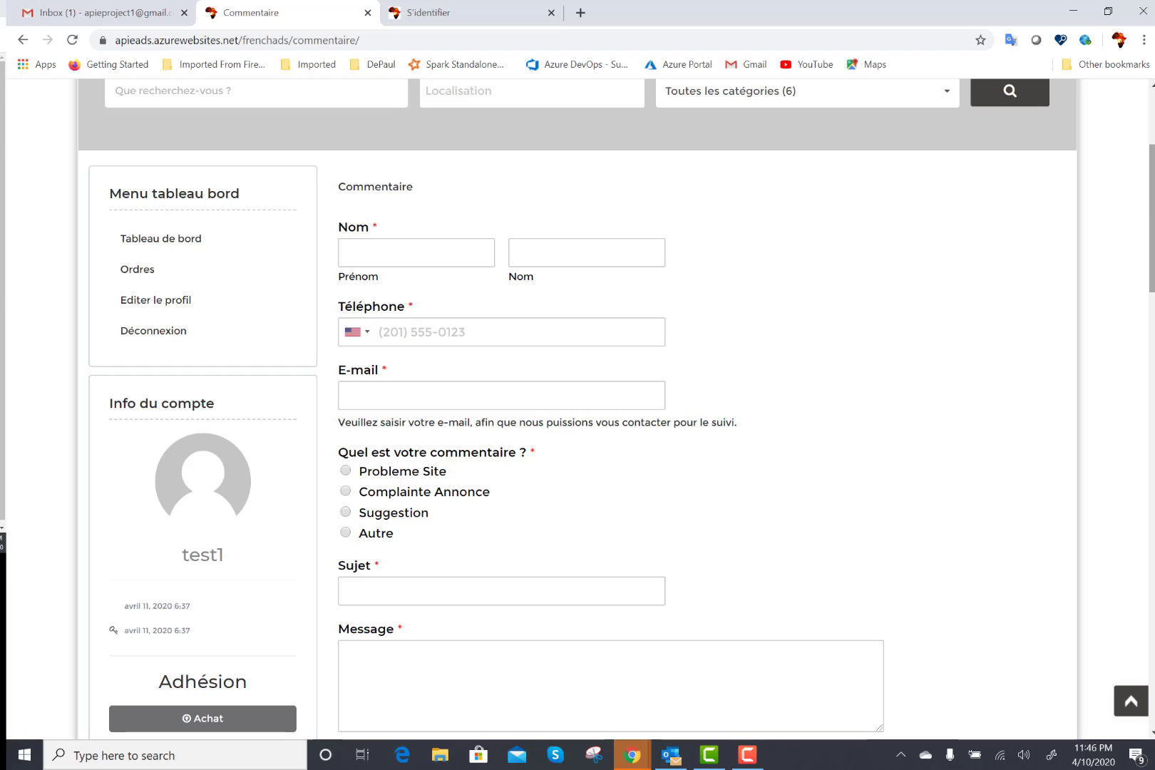
Set the comment type to Probleme Site instead of Complainte Annonce.
click(346, 491)
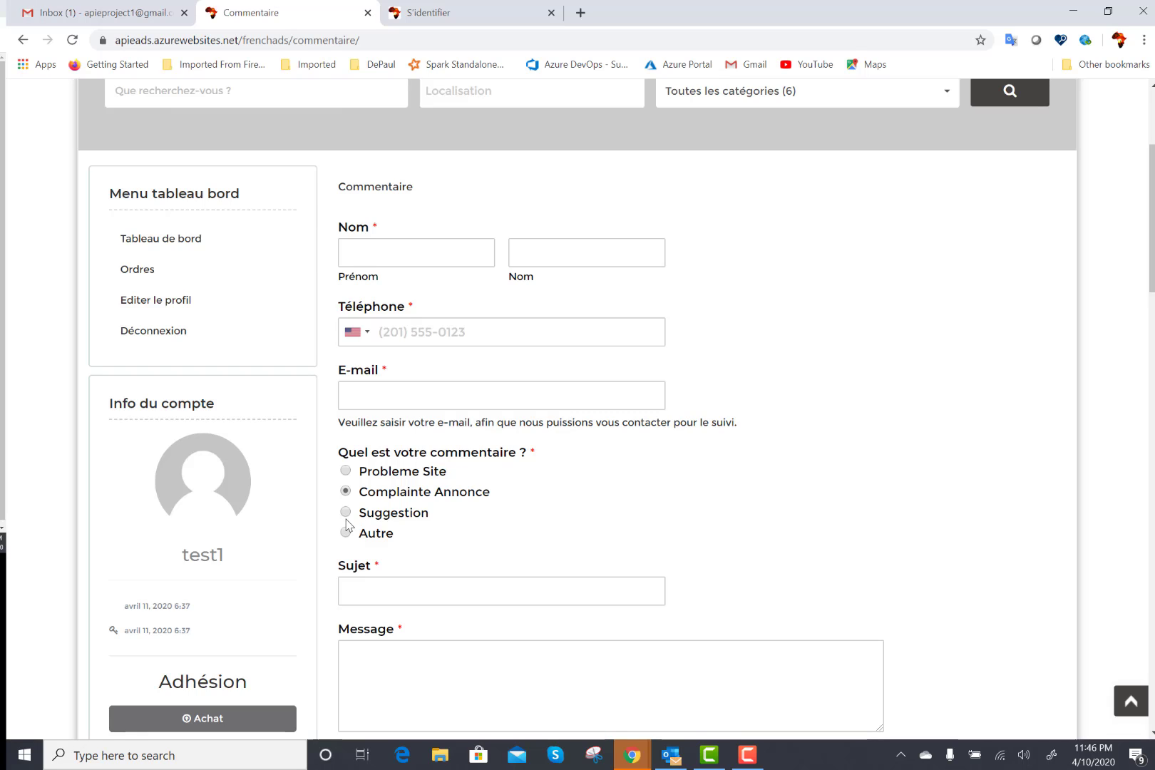
click(346, 471)
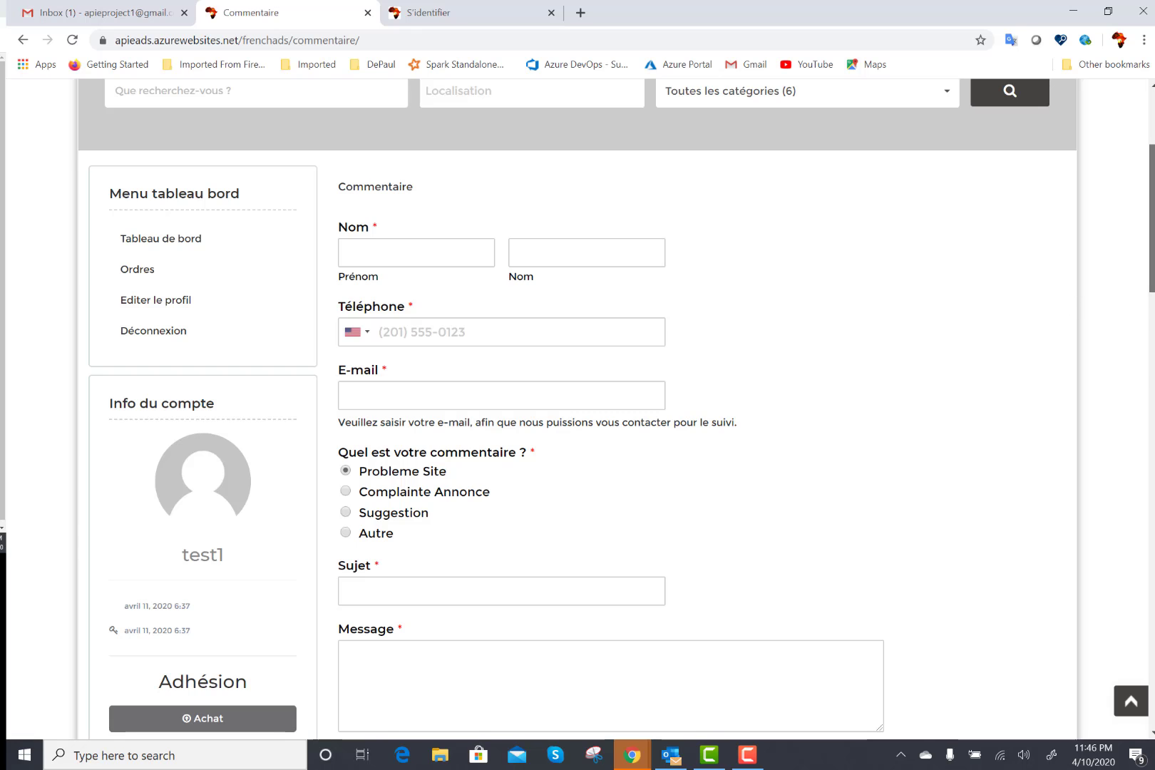
drag(1152, 218, 1152, 309)
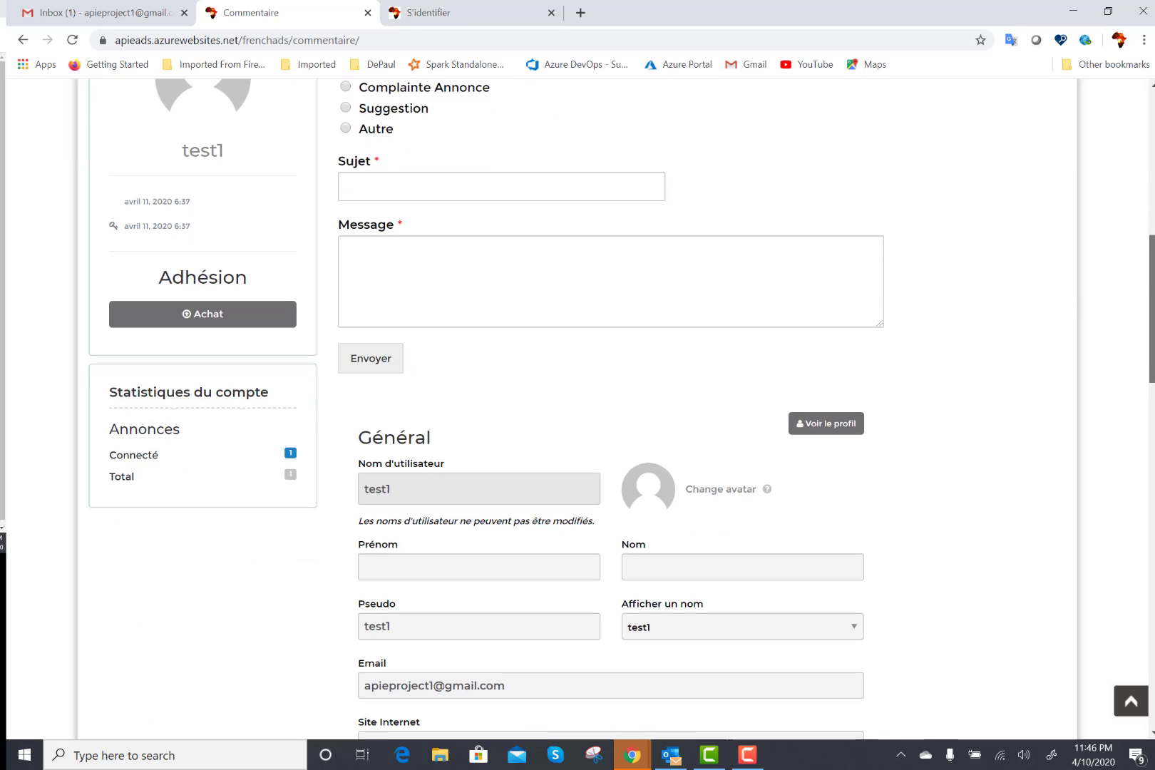
scroll(1127, 211, up, 9)
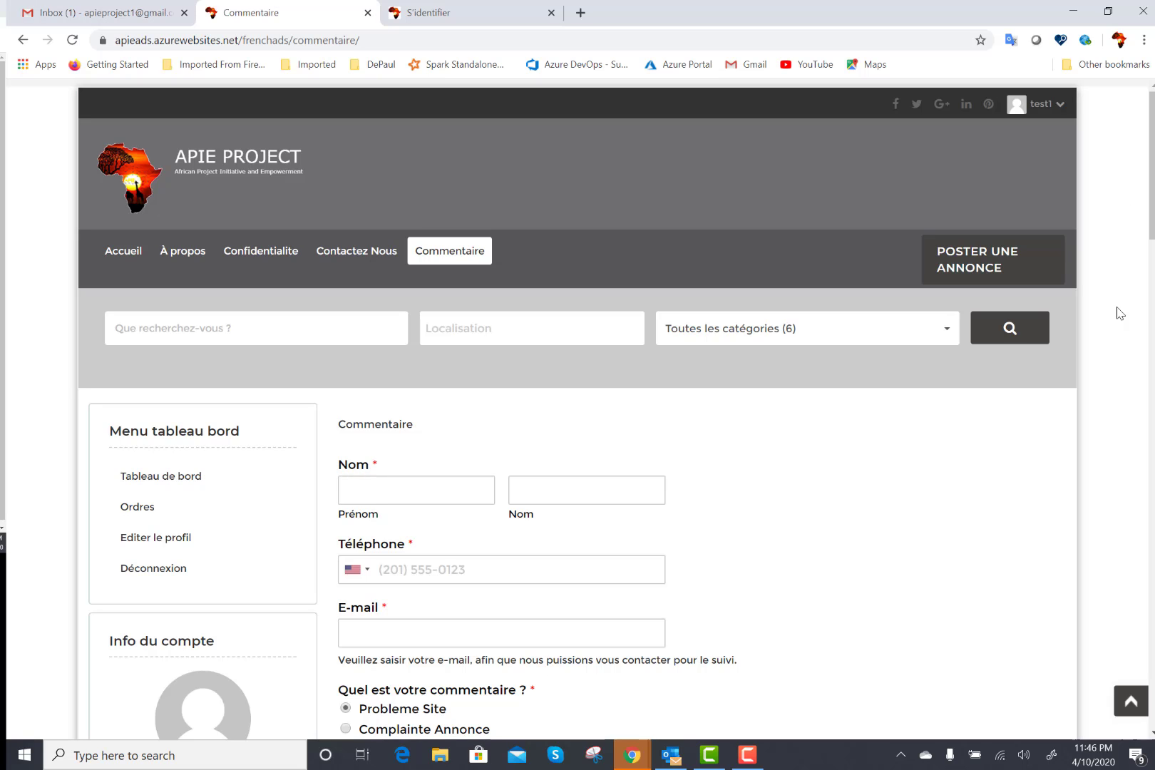
drag(1152, 211, 1130, 170)
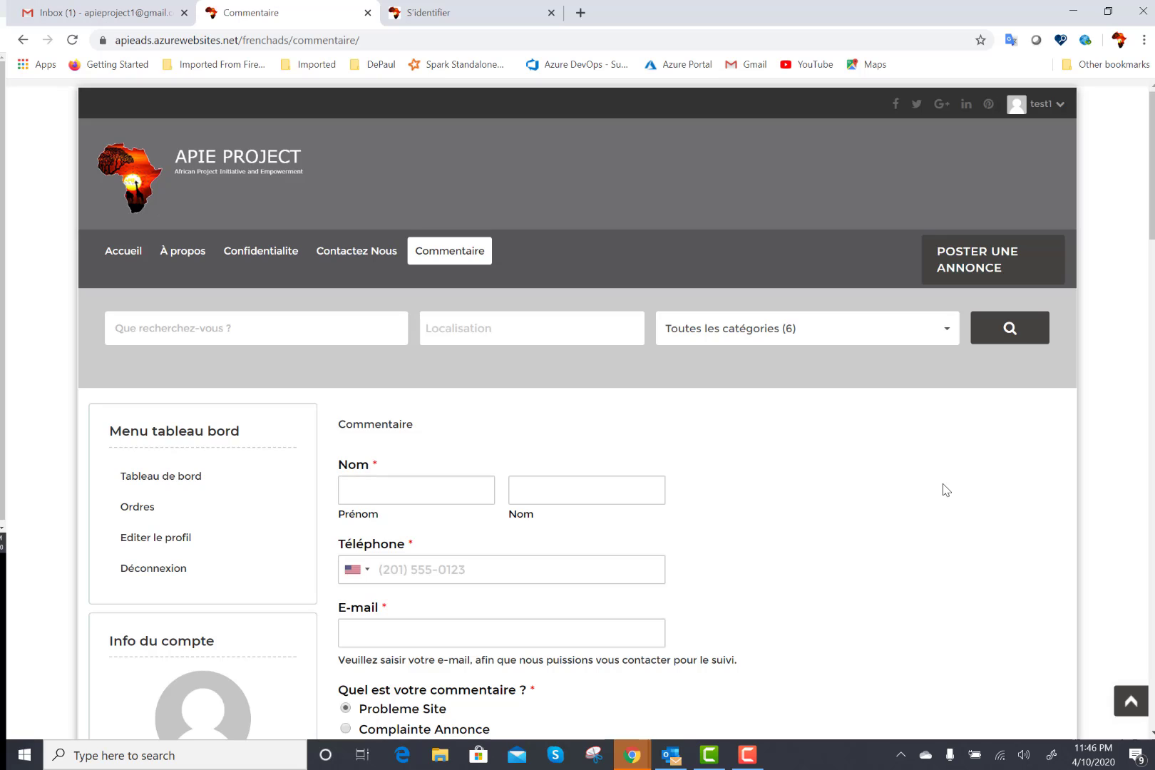